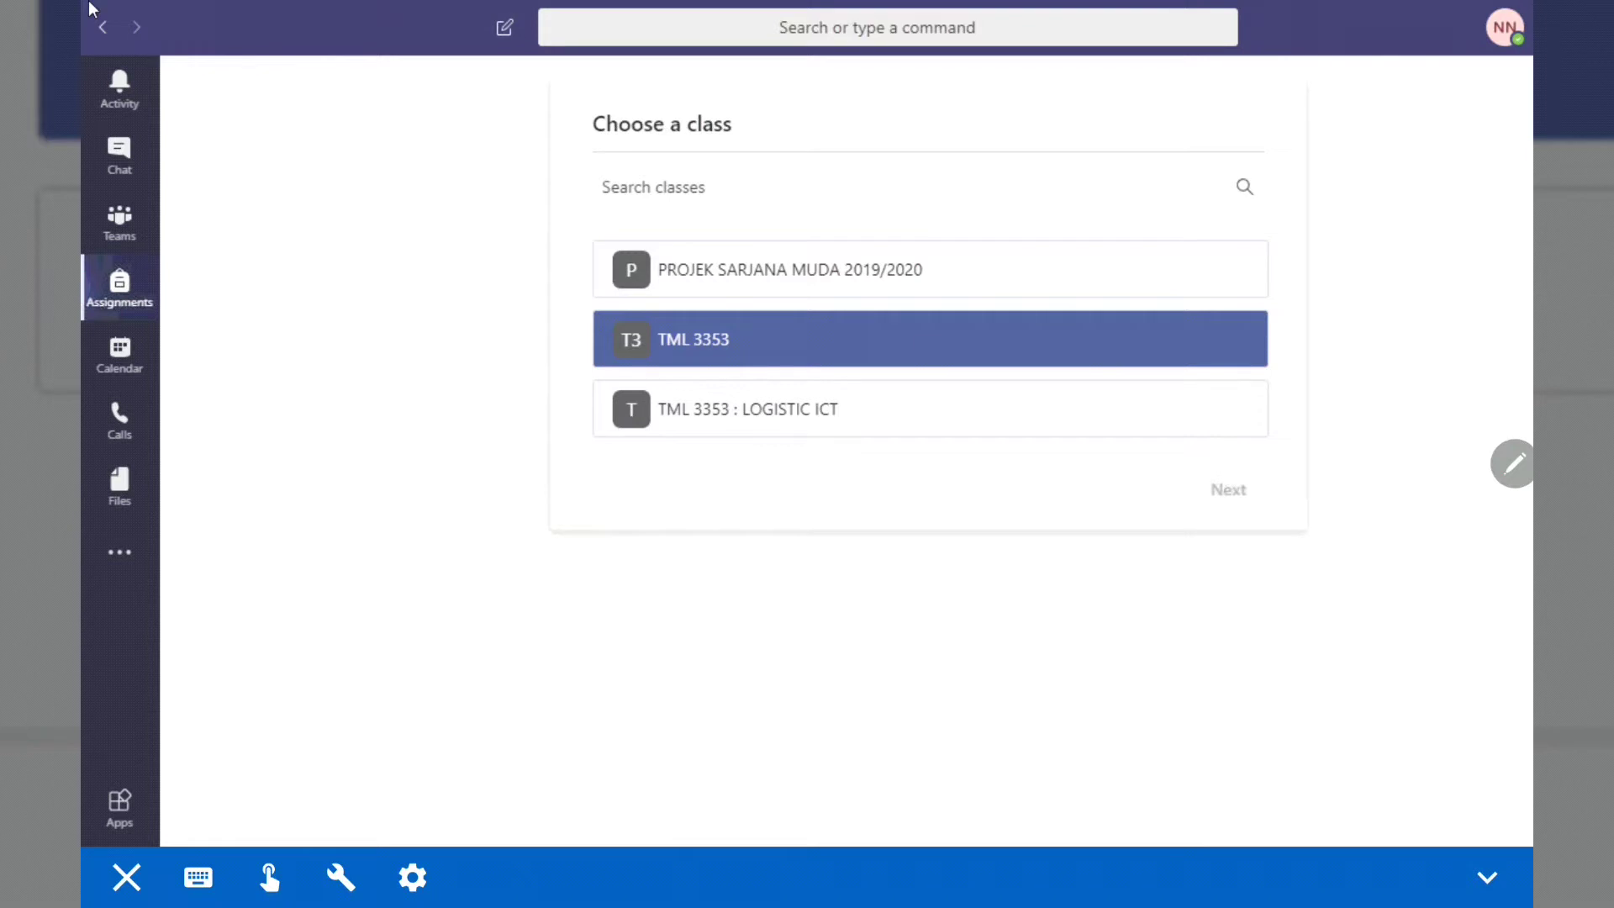
- Start a new assignment in the TML 3353 class
left_click(929, 340)
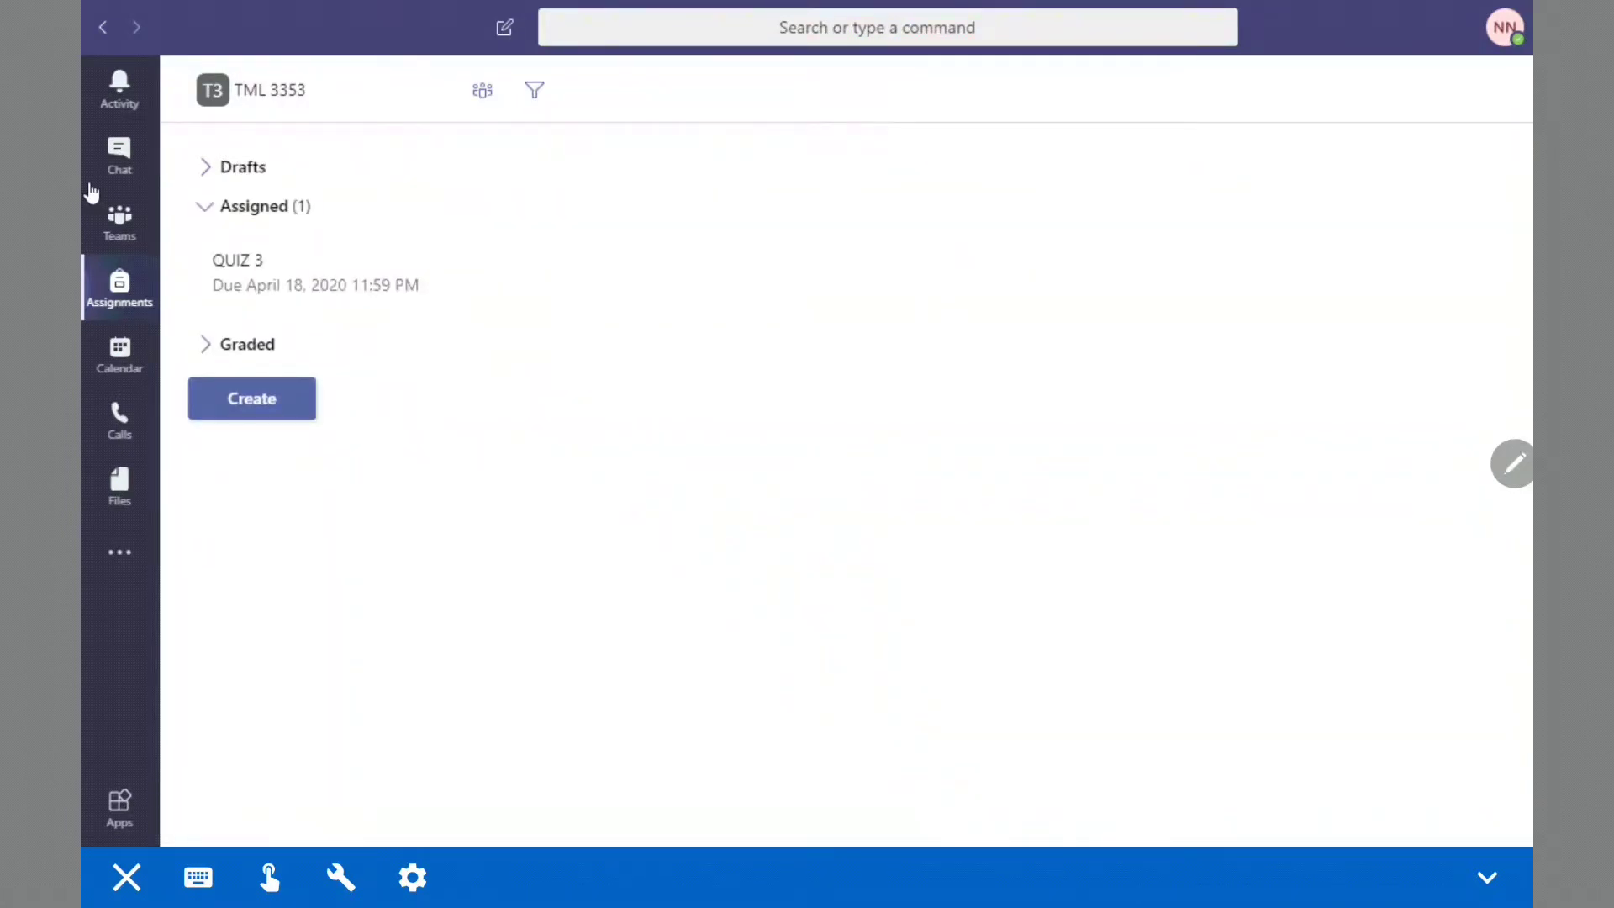
left_click(251, 398)
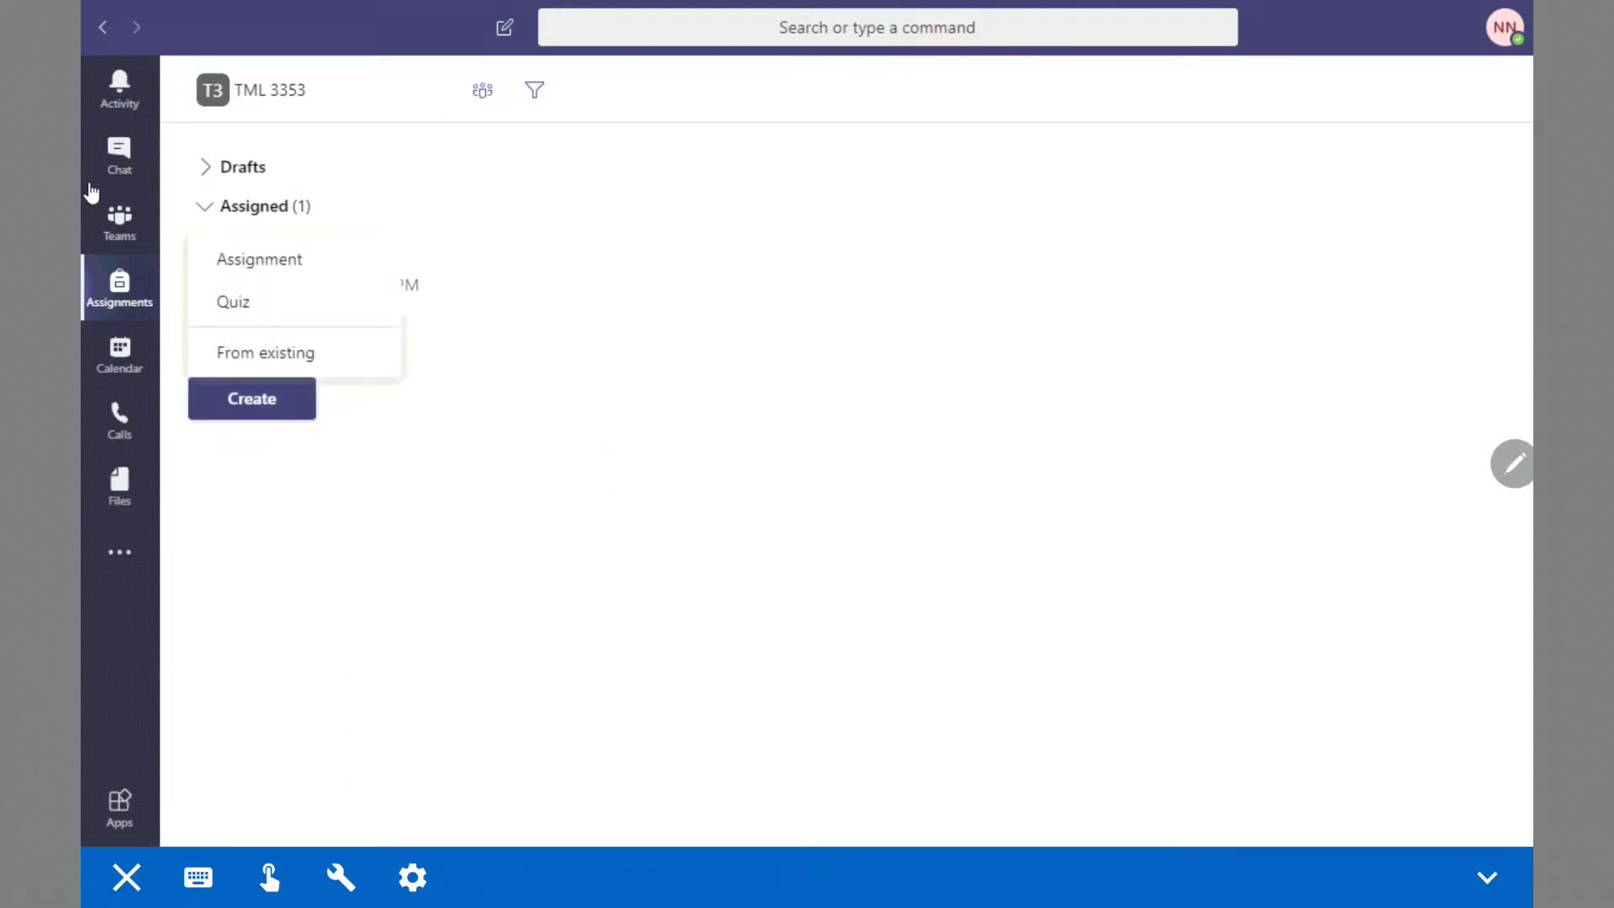
left_click(259, 259)
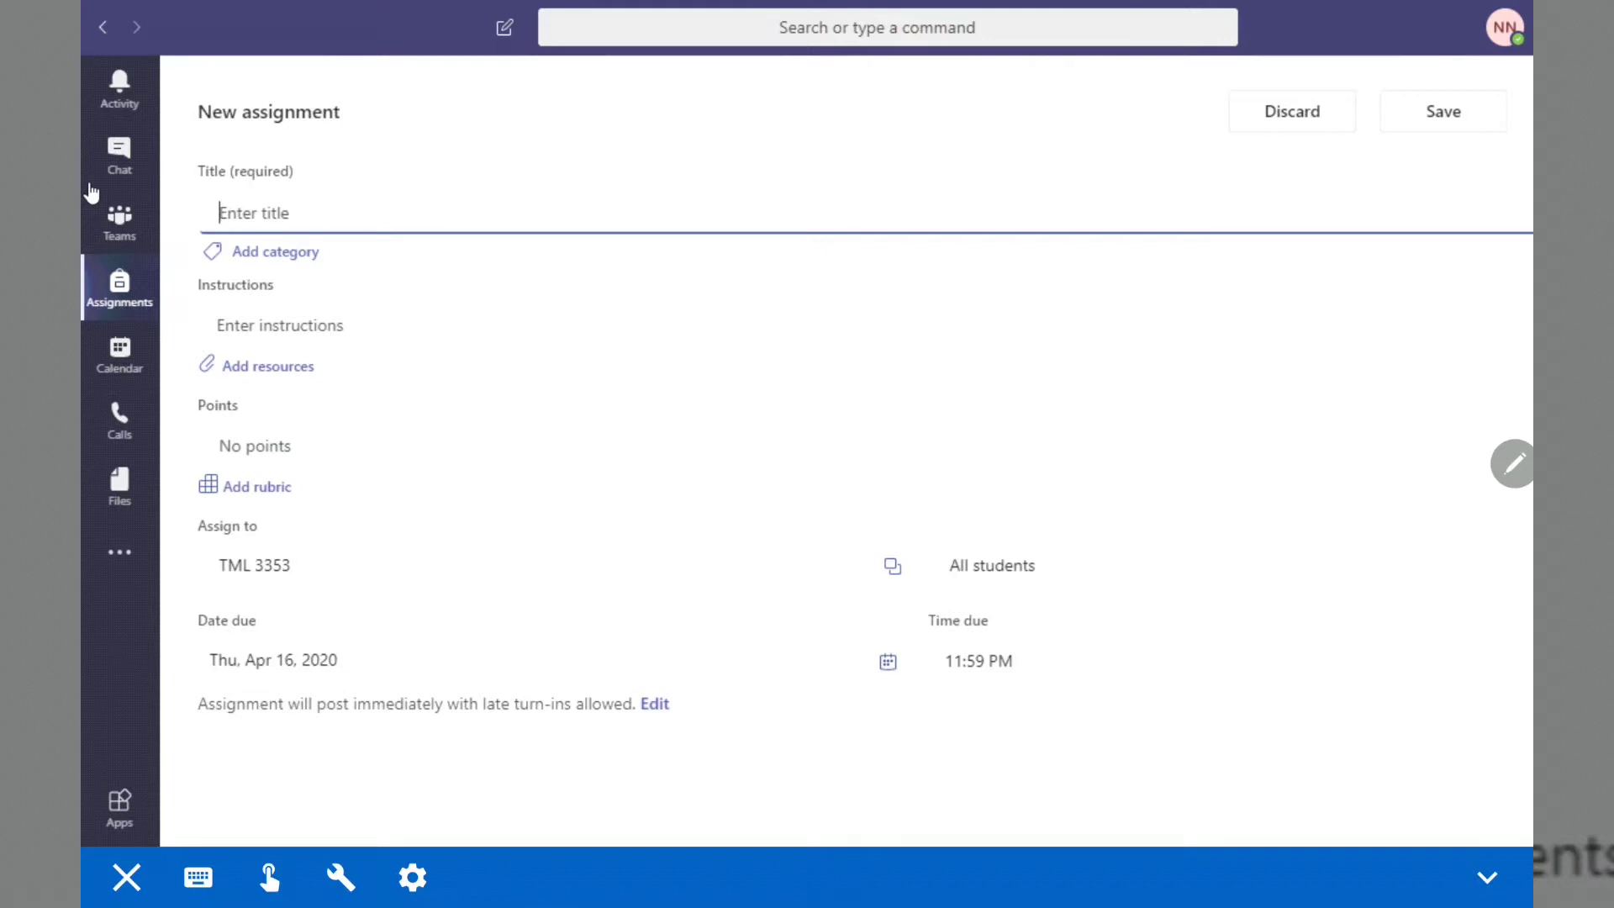
- Title the assignment "assignment 1" and set its points to 15
type("assignm")
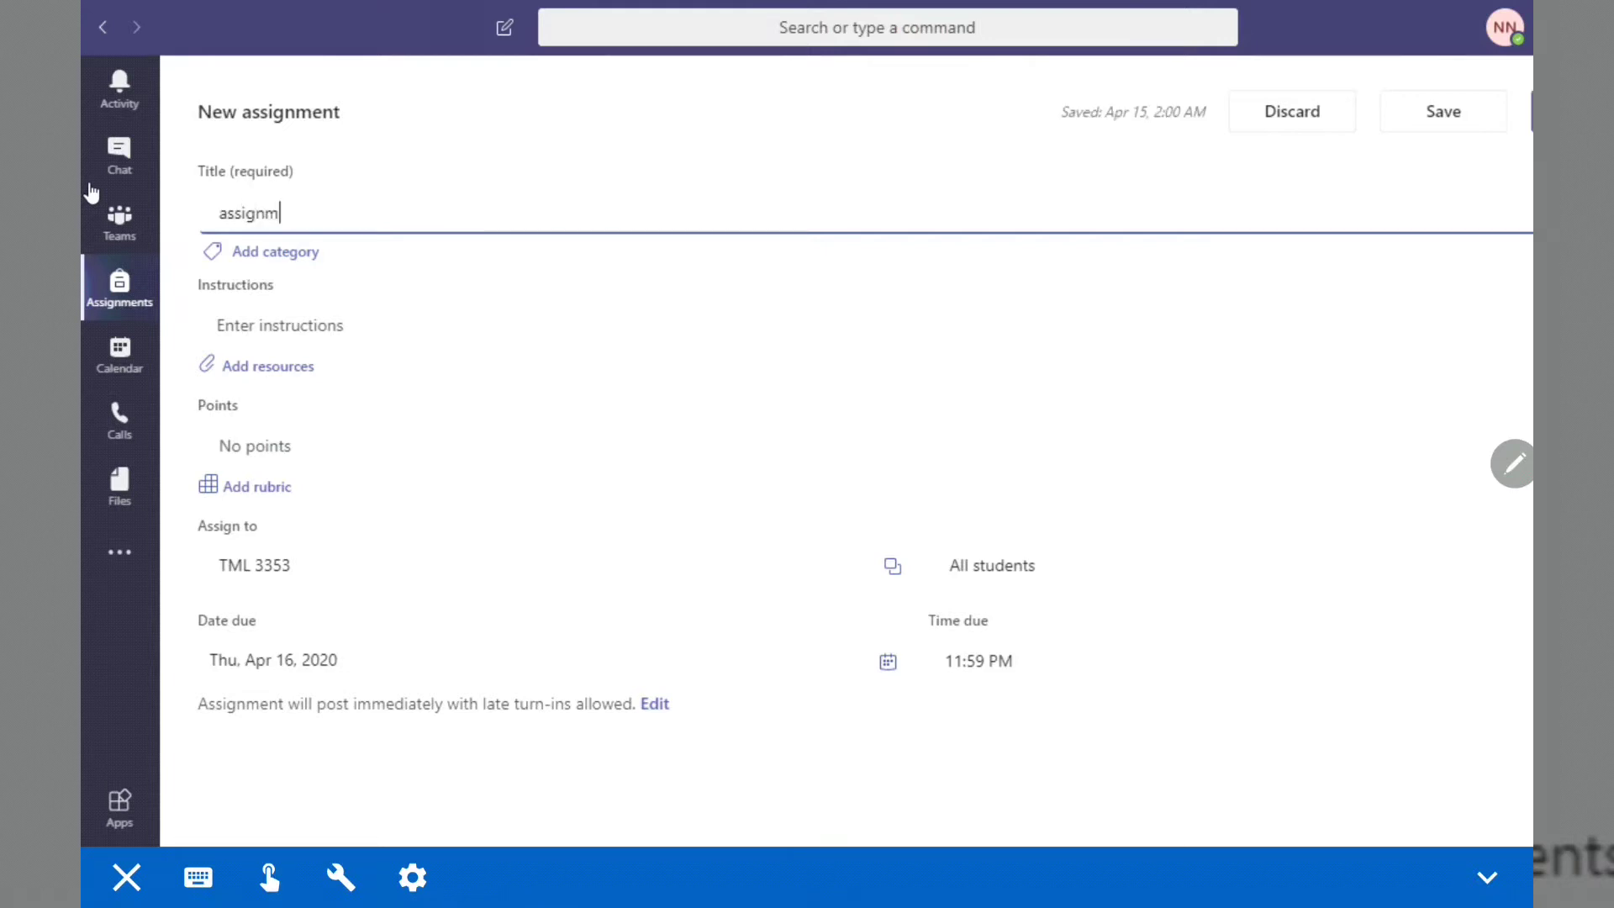
type("ent 1")
key("Tab")
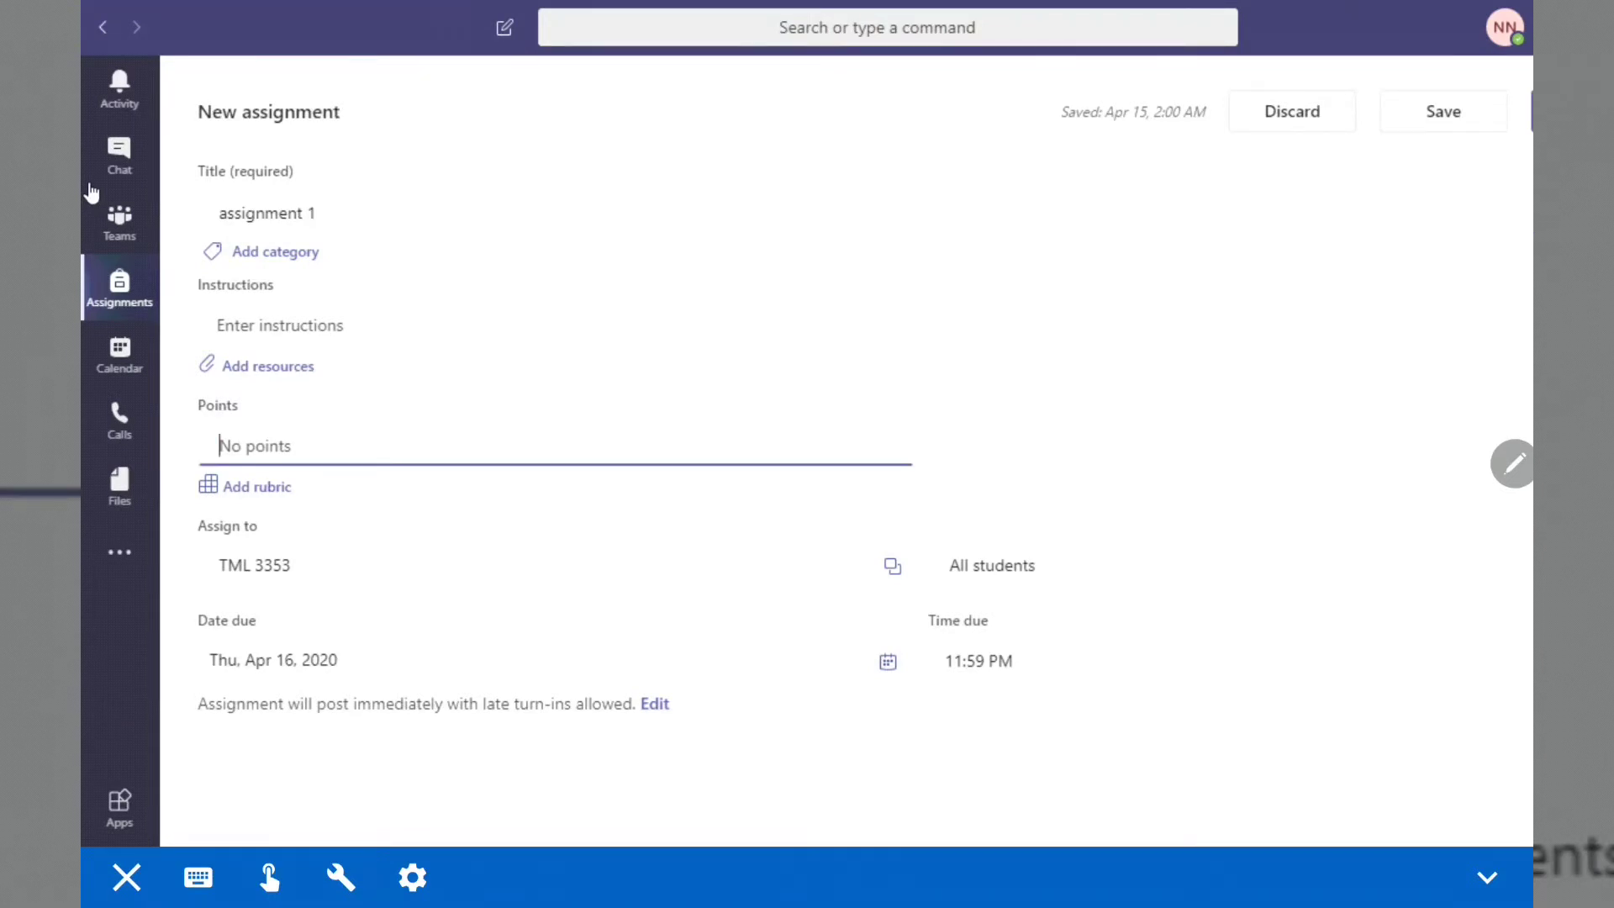
type("15")
- Examine the upload and new rubric options for the assignment, and close them without attaching a rubric
key("Tab")
key("Return")
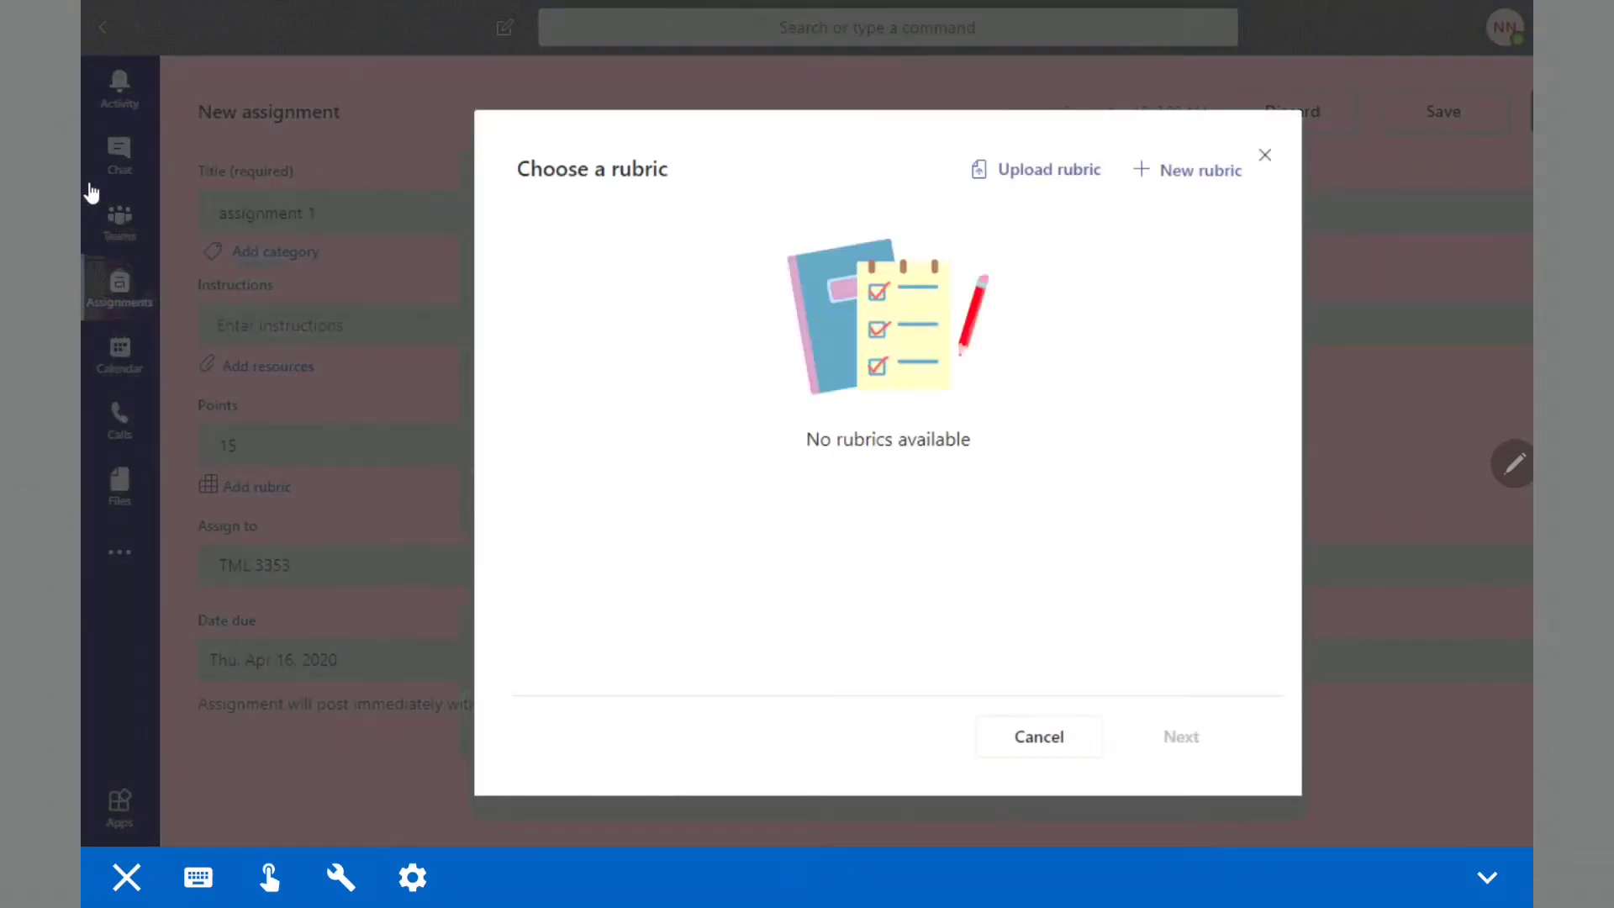
key("Tab")
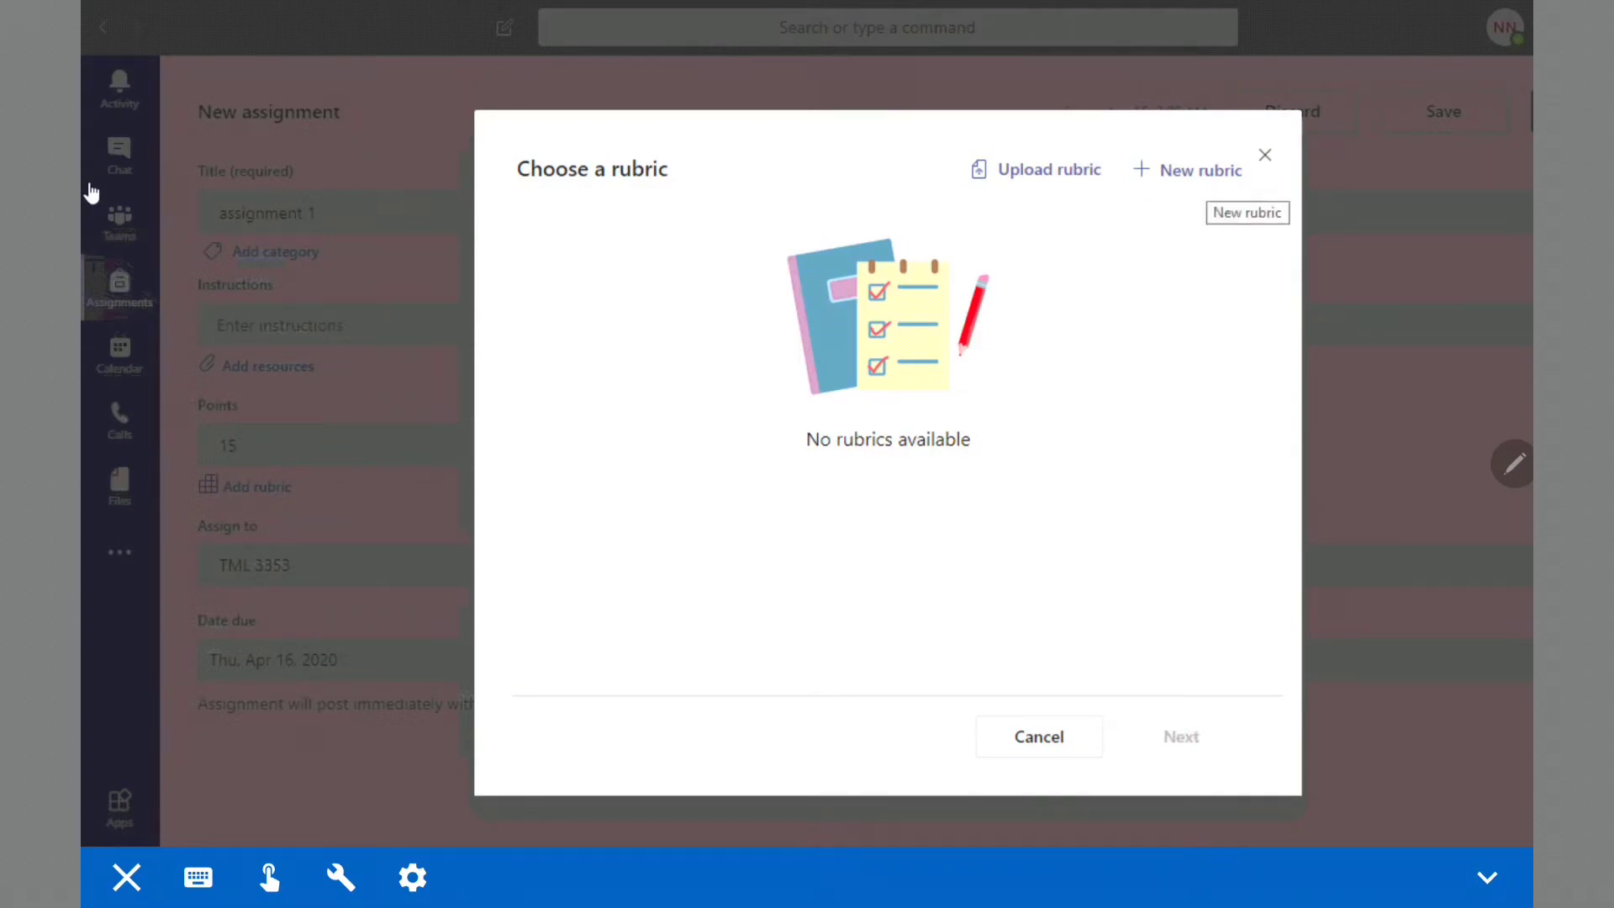
key("shift+Tab")
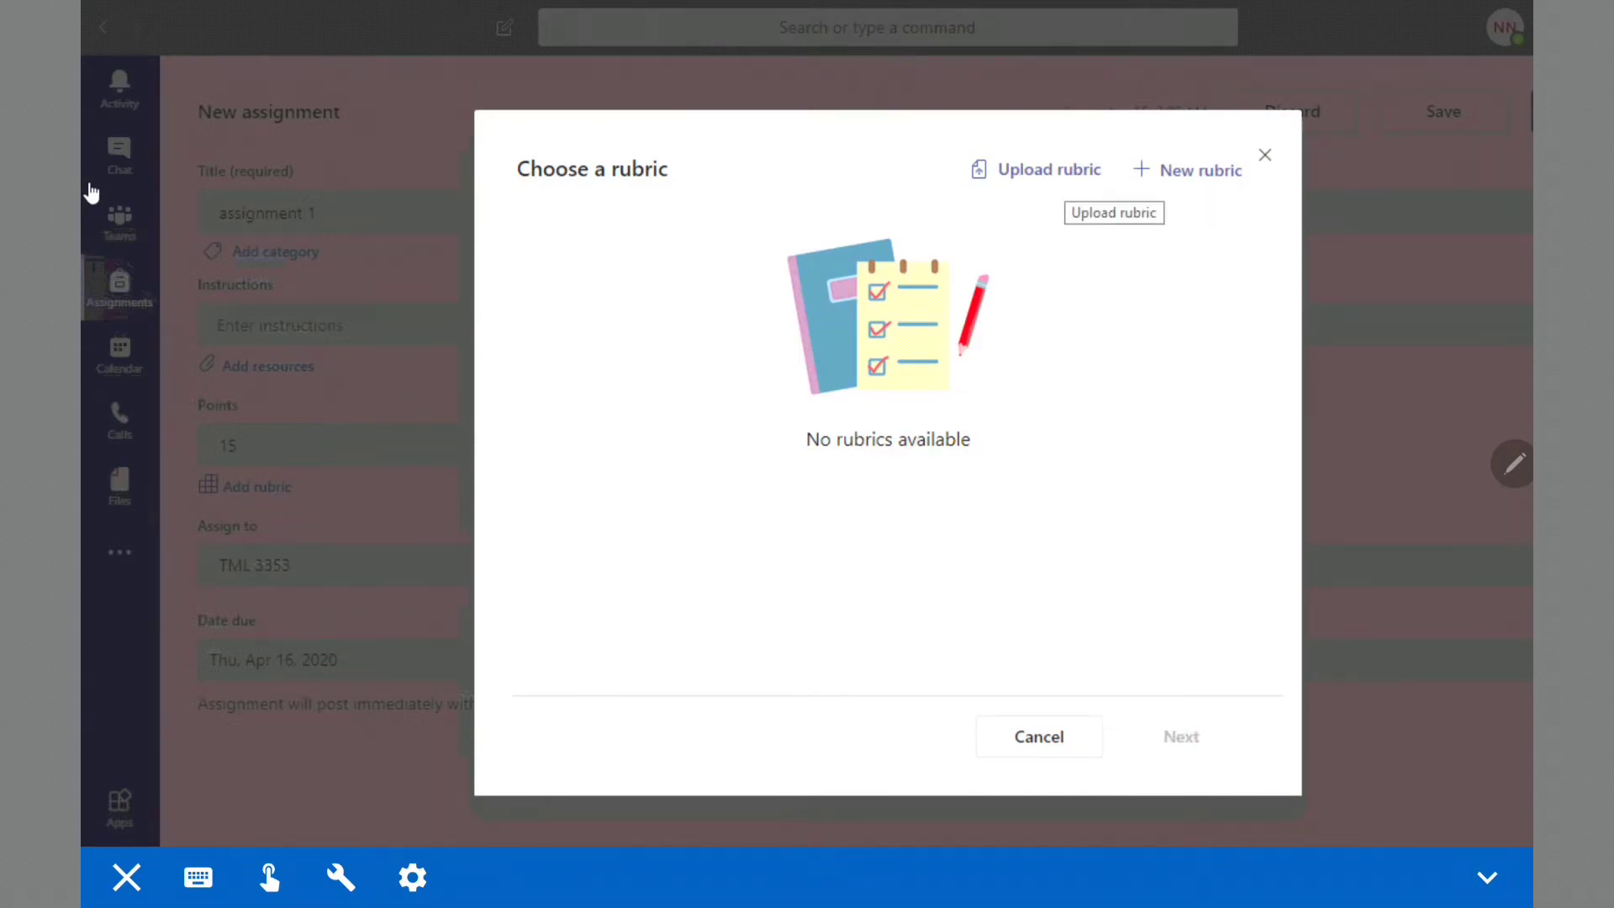
key("Return")
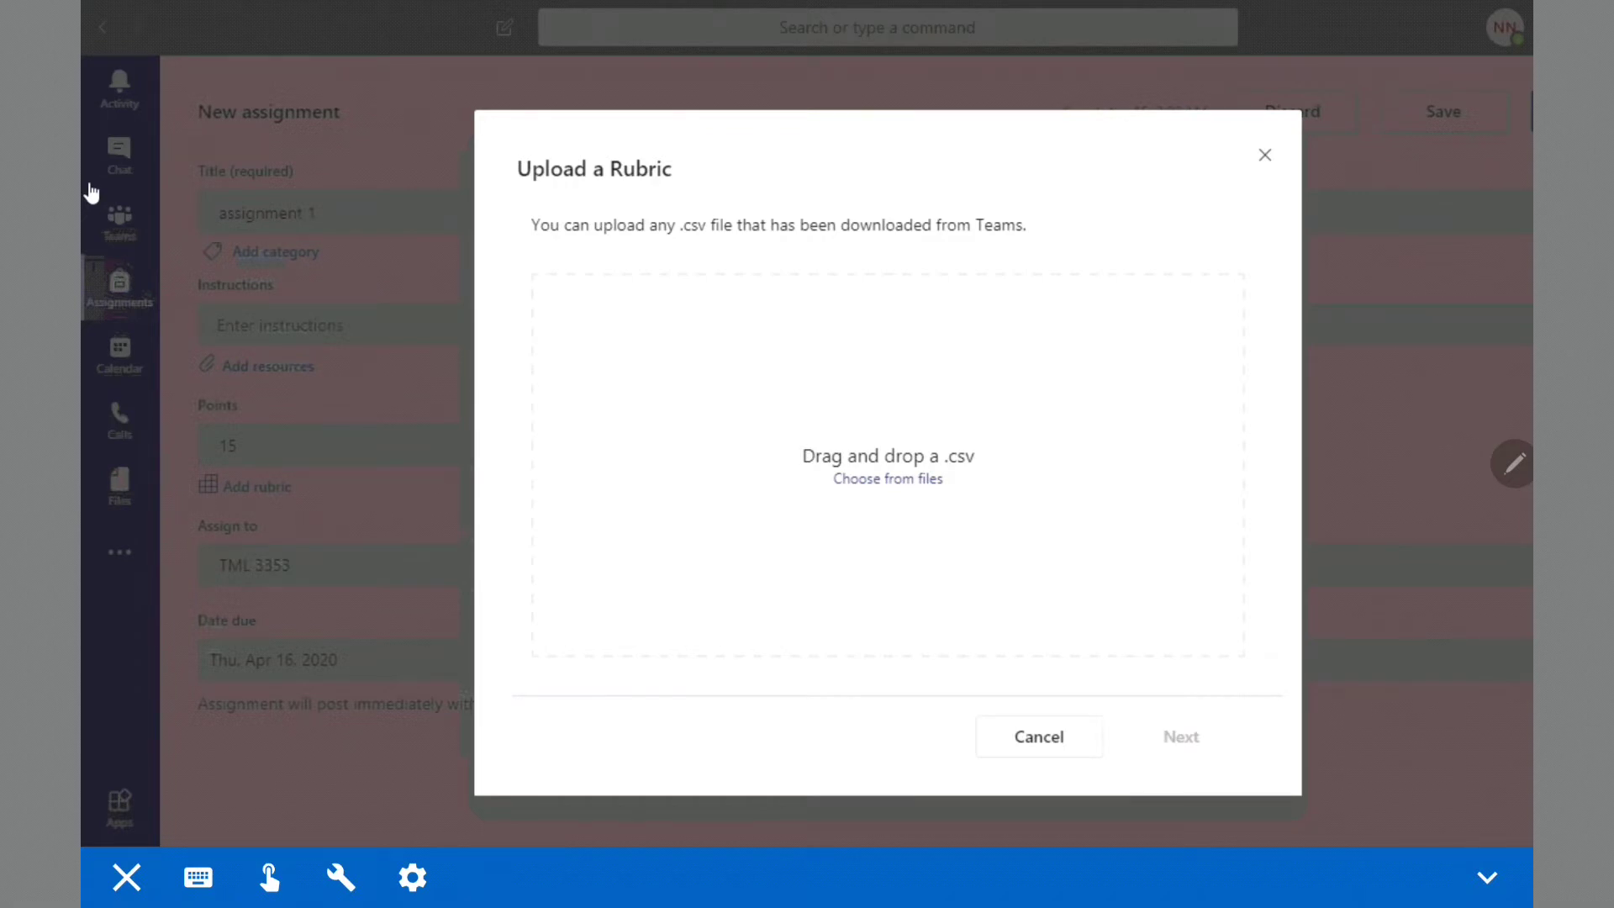
key("Escape")
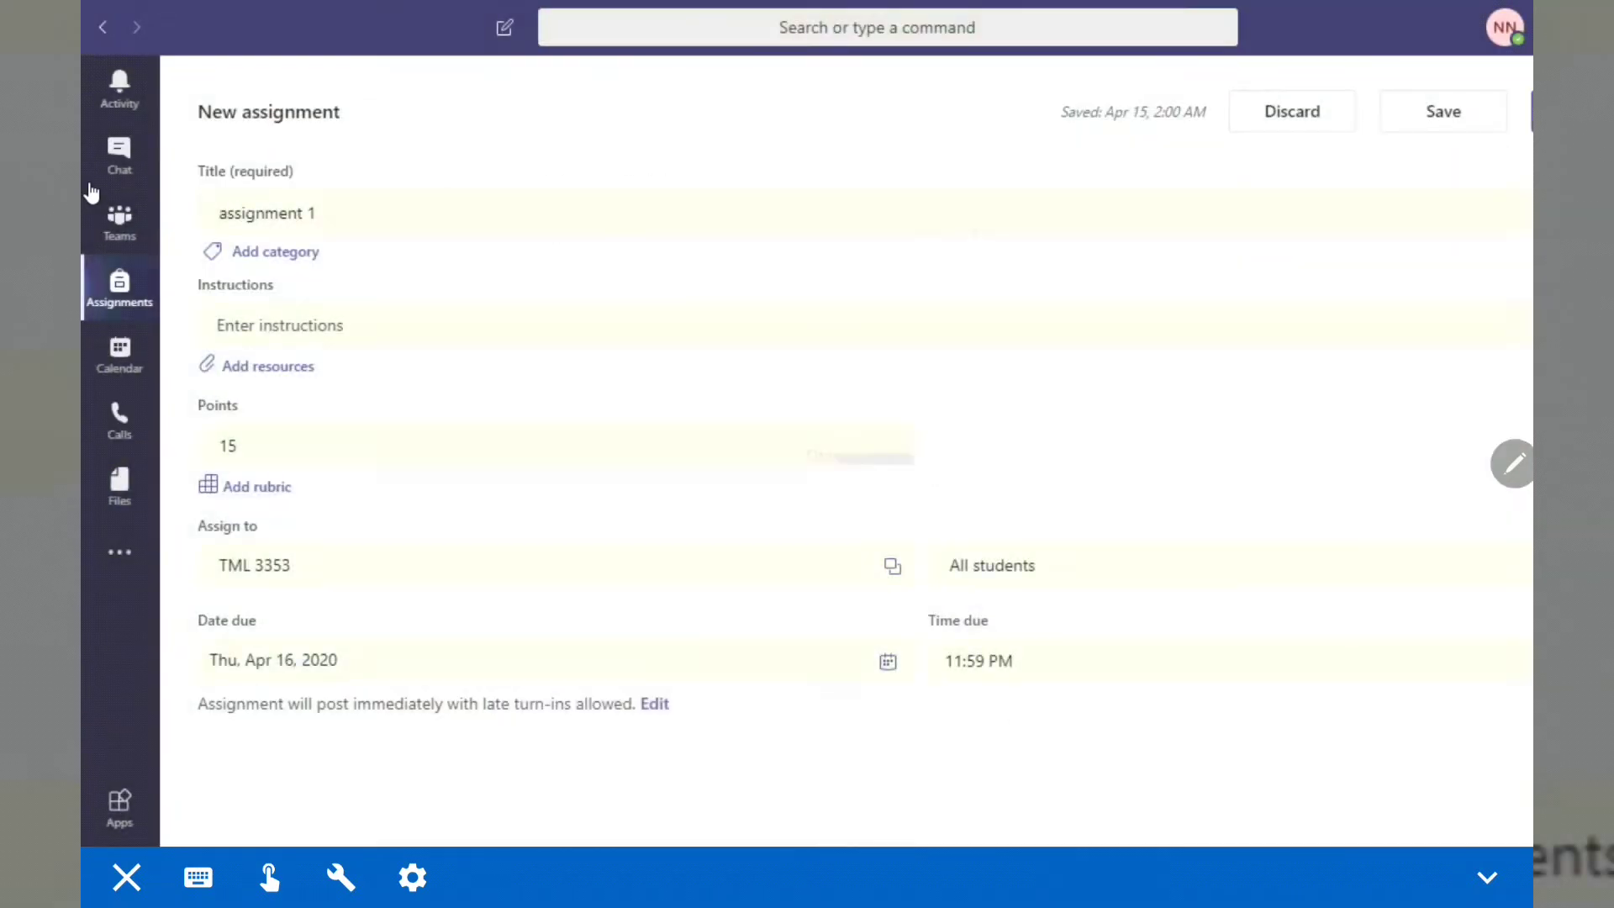
key("Return")
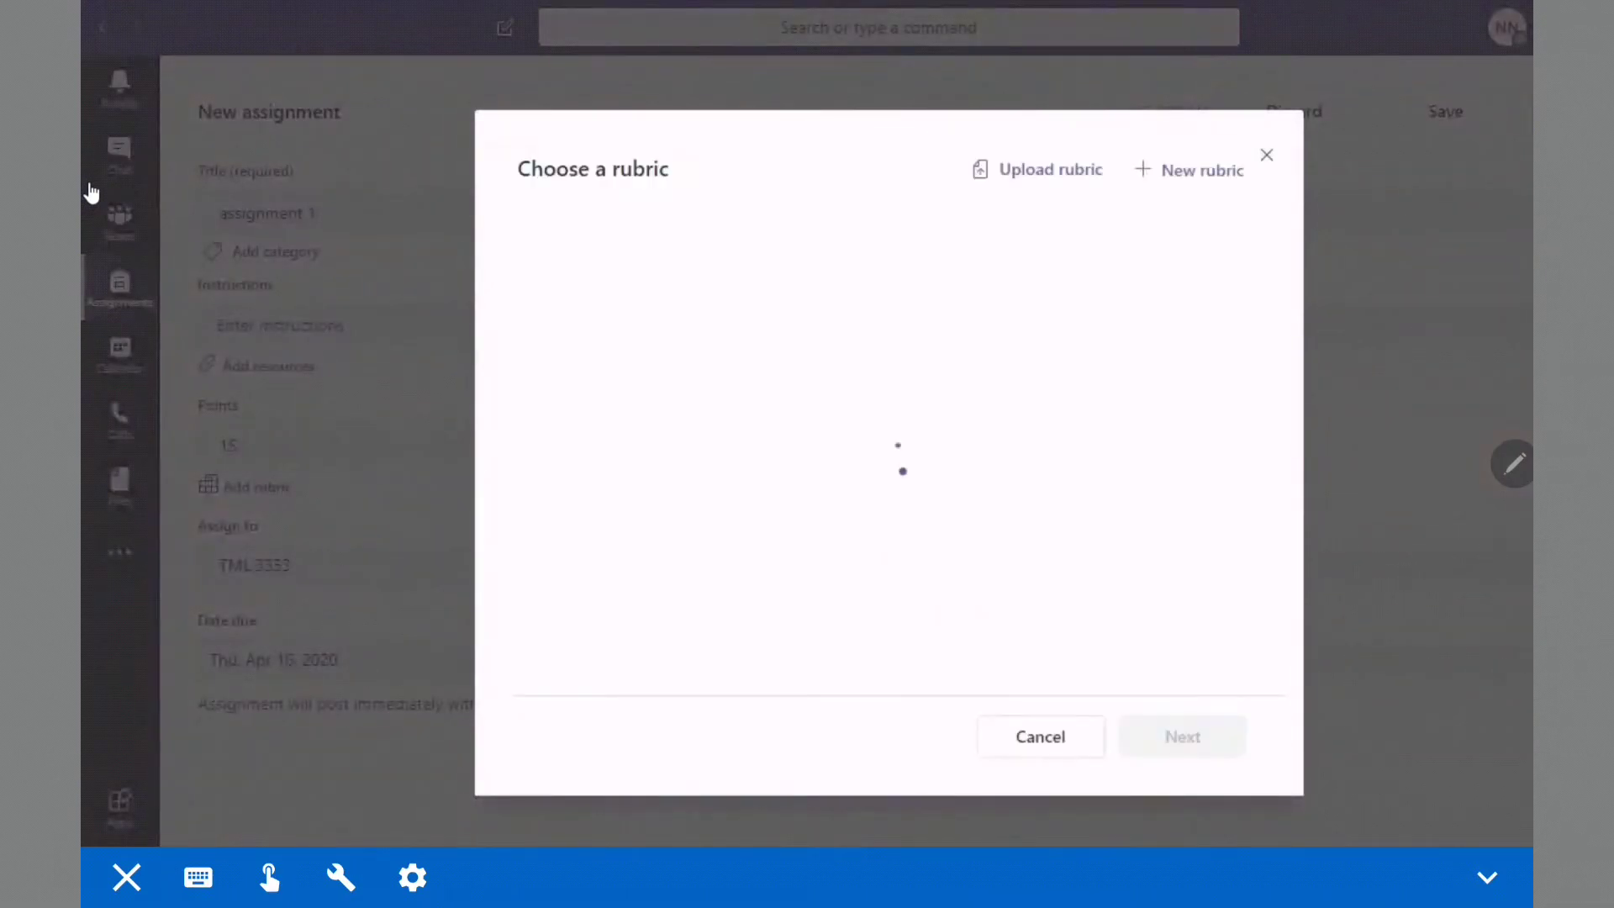
key("Return")
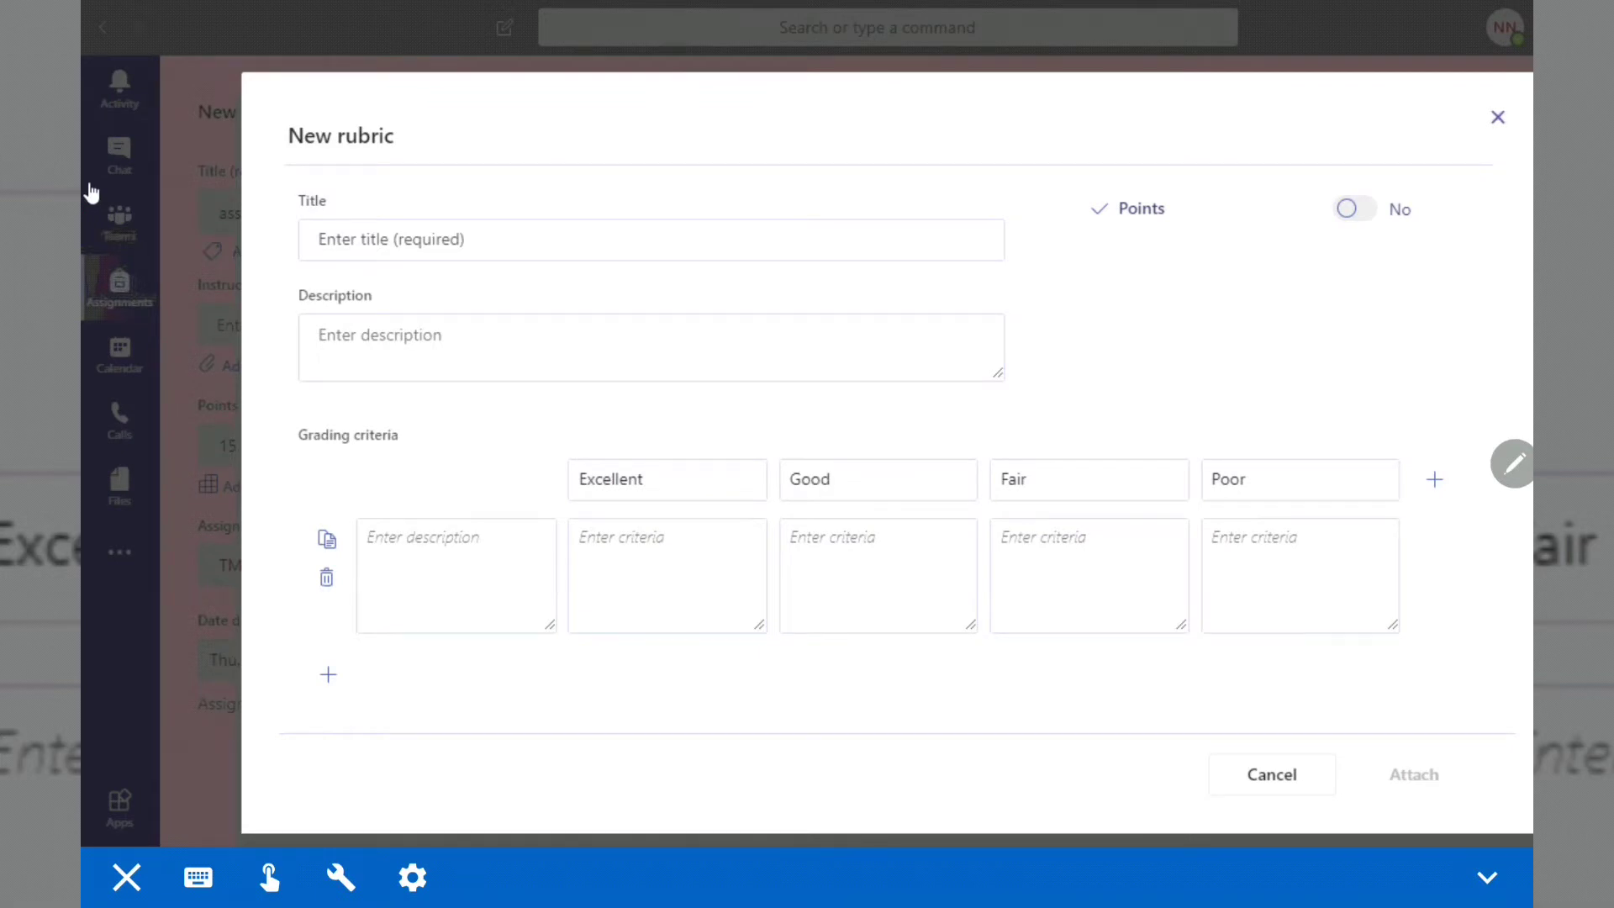
left_click(1497, 117)
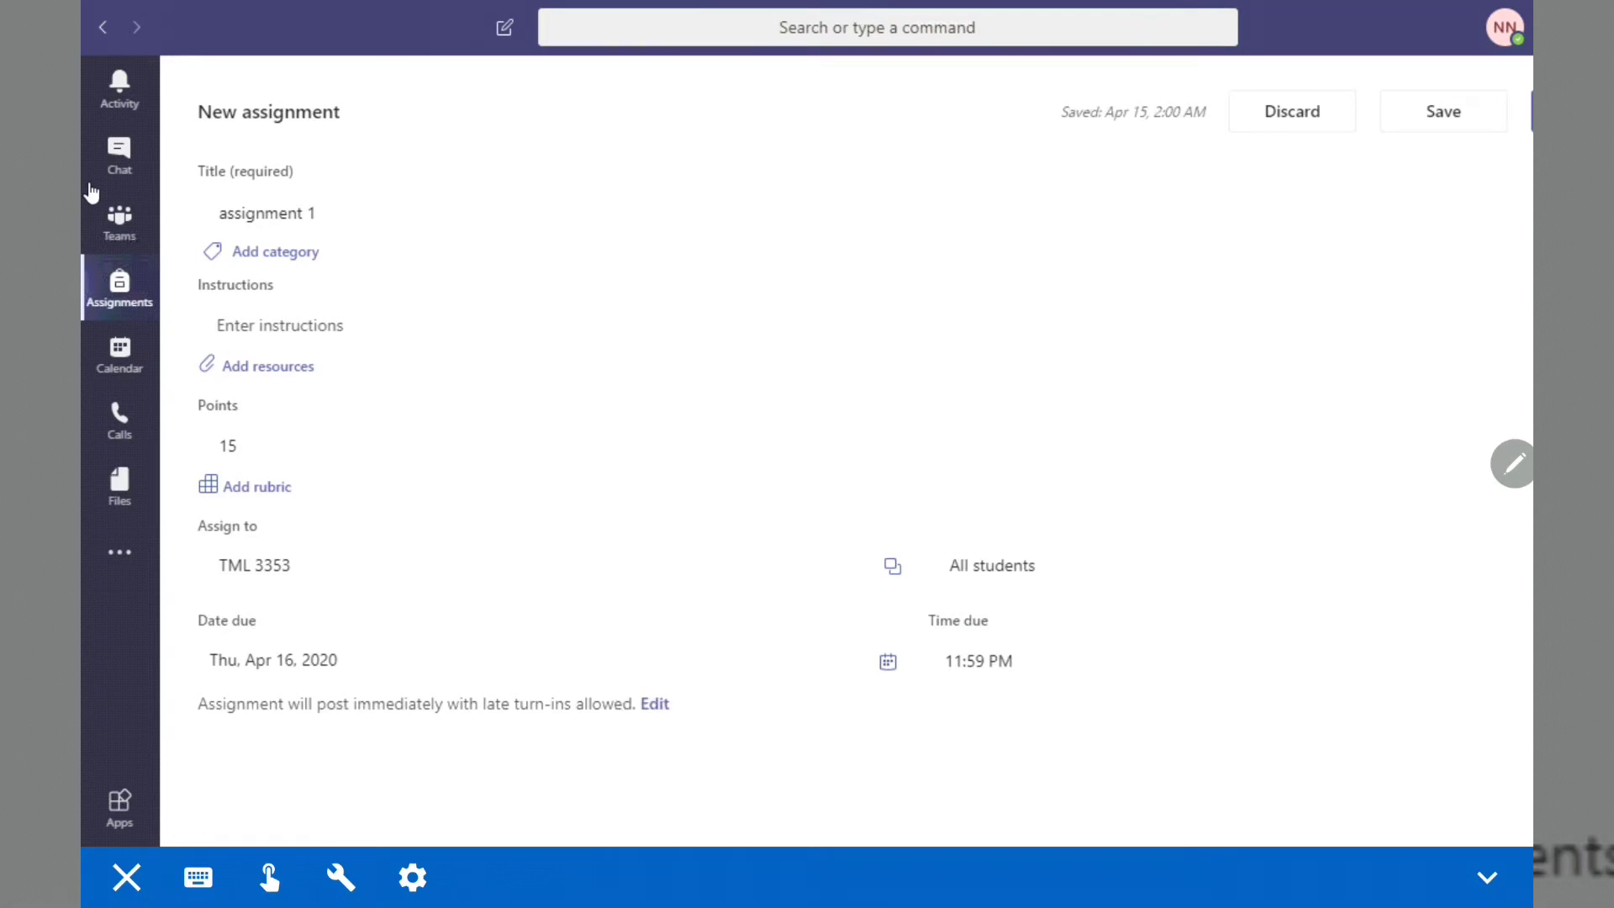
- Confirm the assignment timeline without a close date and assign the assignment to the class
left_click(654, 704)
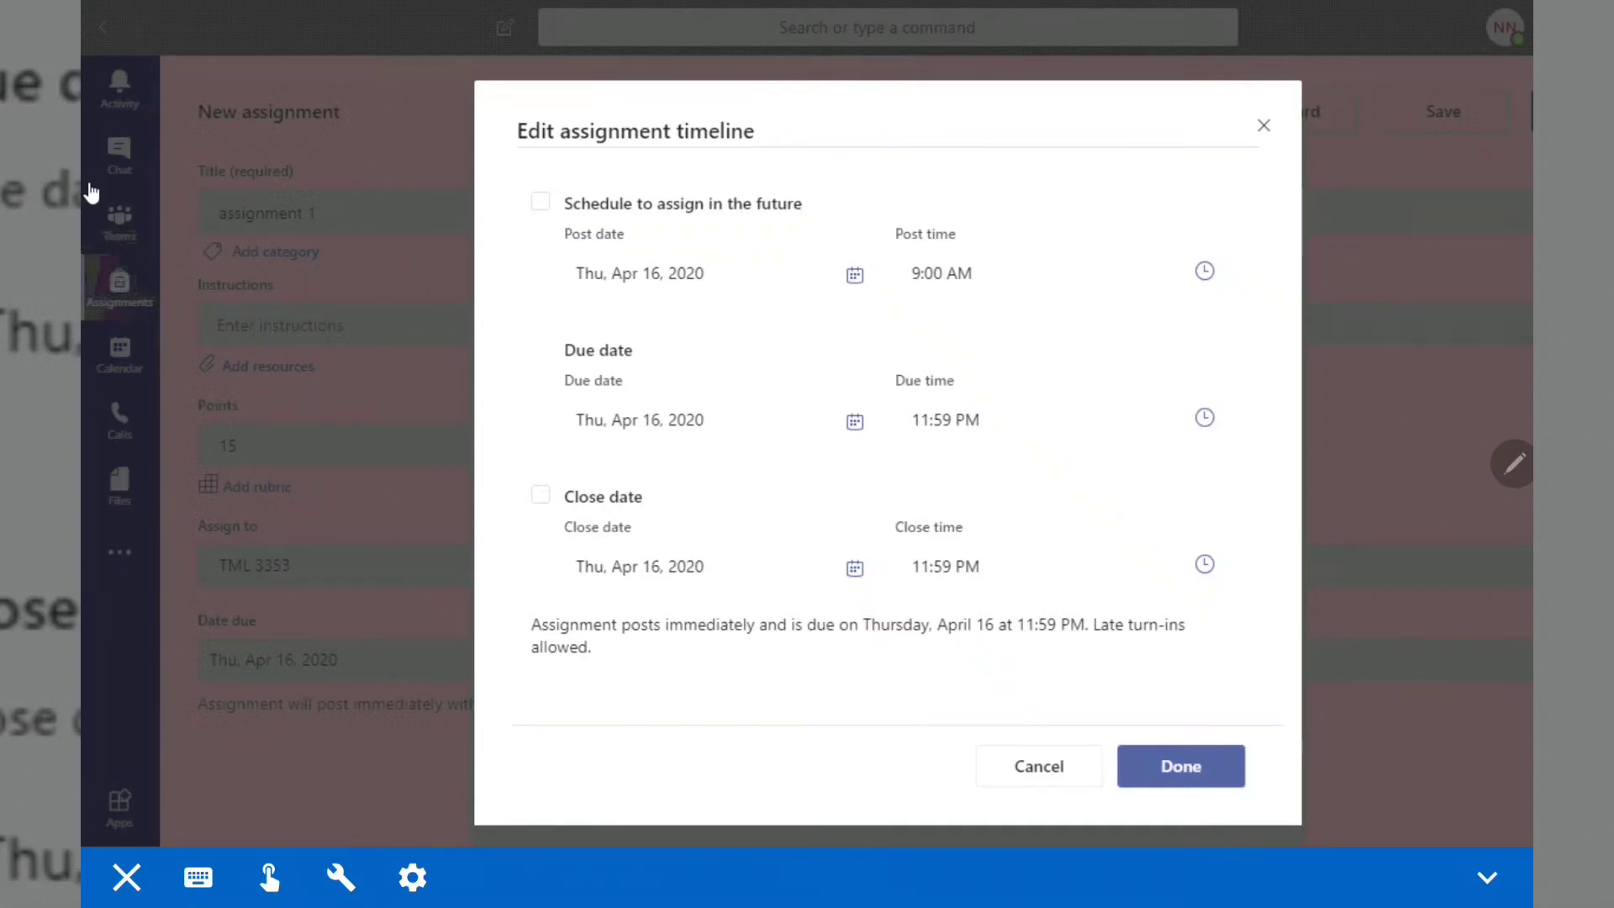
left_click(540, 494)
left_click(541, 494)
left_click(1181, 766)
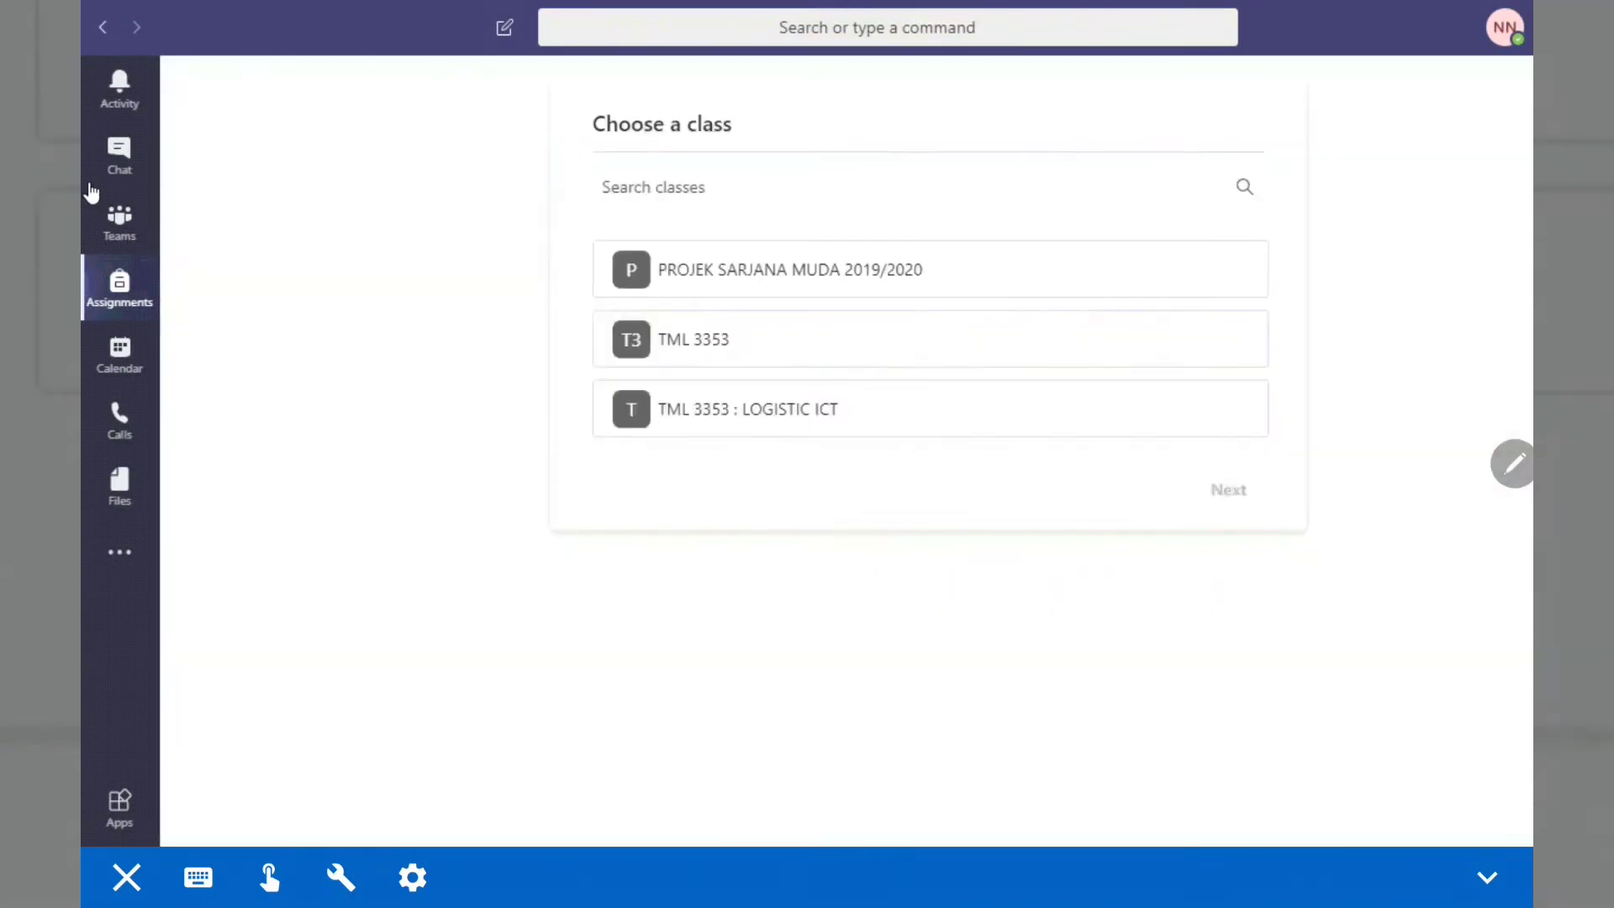
- Open the published assignment 1 in the TML 3353 class to view its details
left_click(929, 339)
left_click(1228, 489)
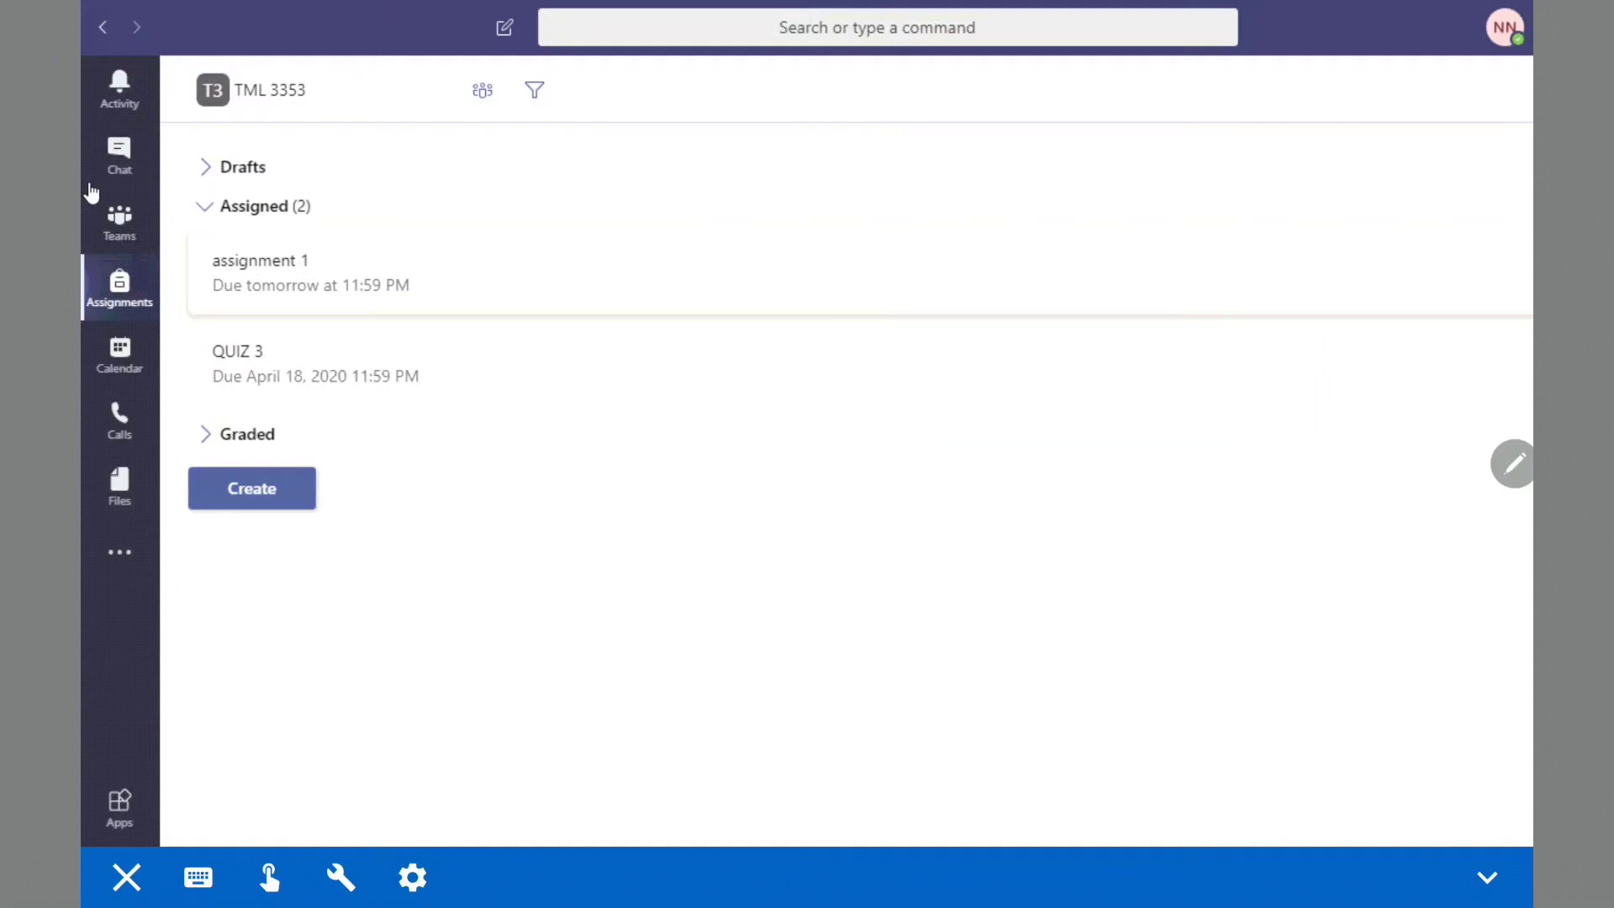
left_click(311, 274)
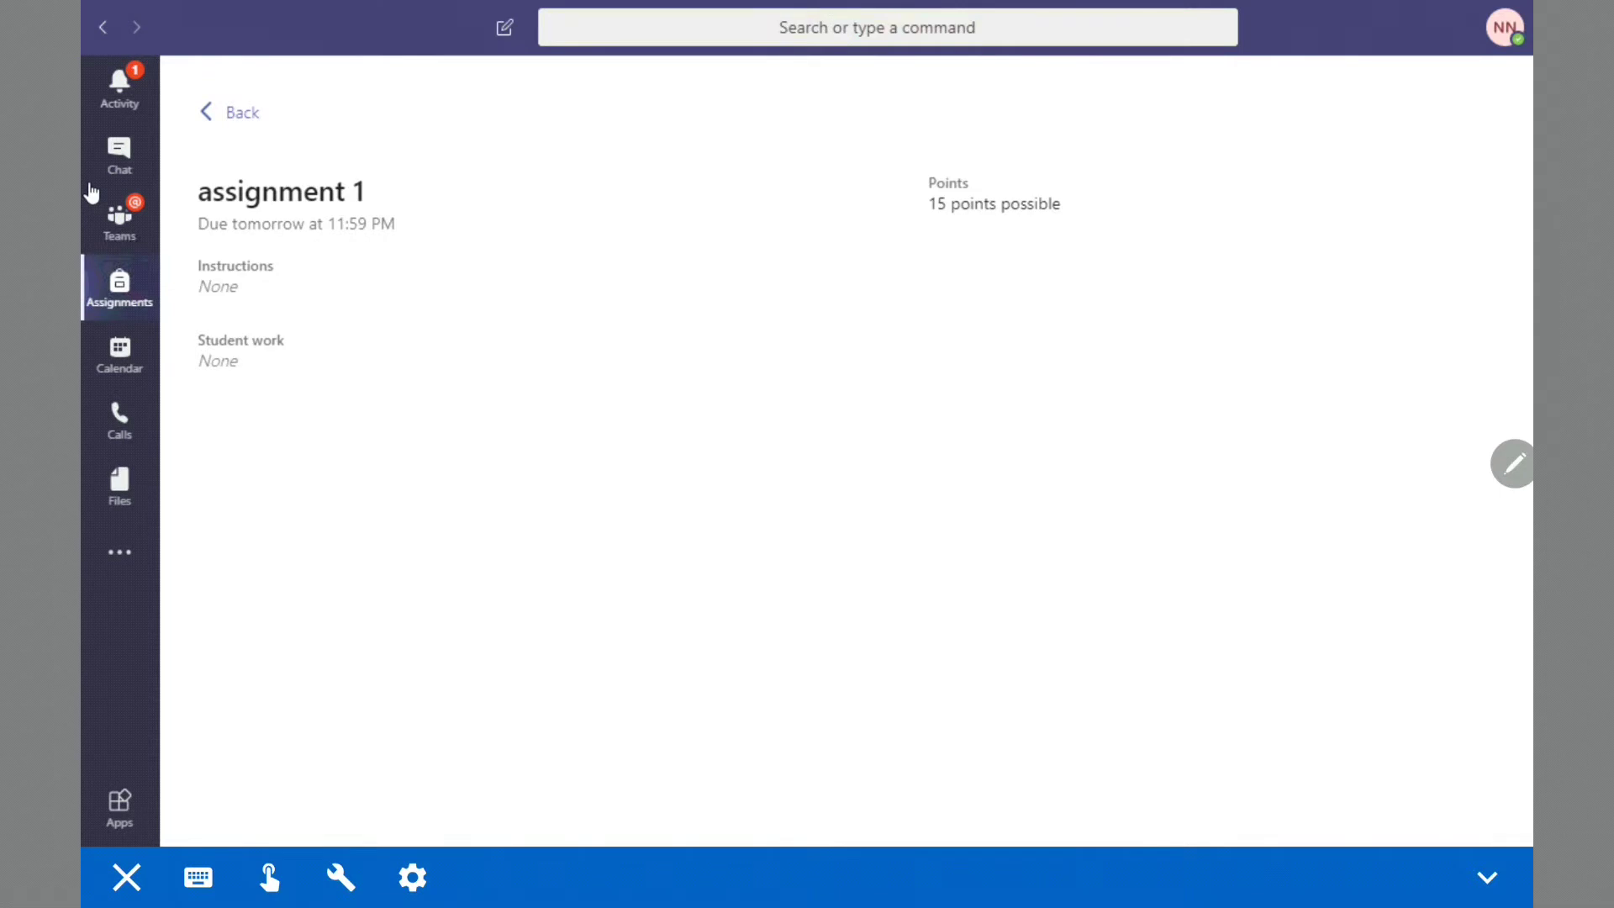
- View the assignment 1 post in the TML 3353 General channel, and the General channel of TML 3353 : LOGISTIC ICT
left_click(95, 201)
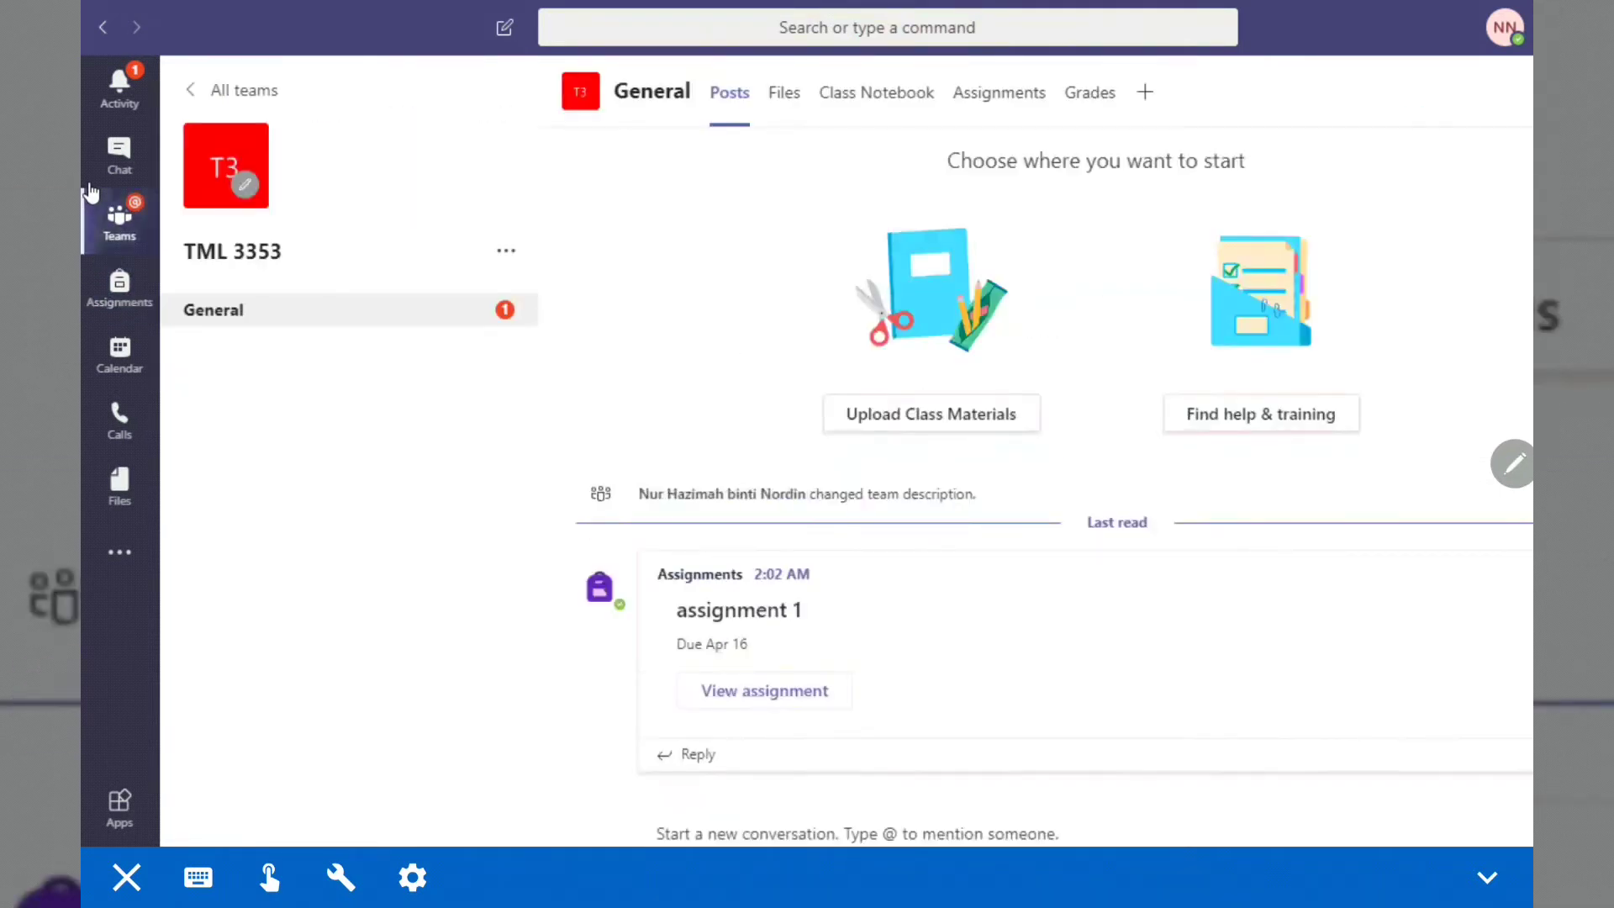
left_click(118, 220)
left_click(370, 311)
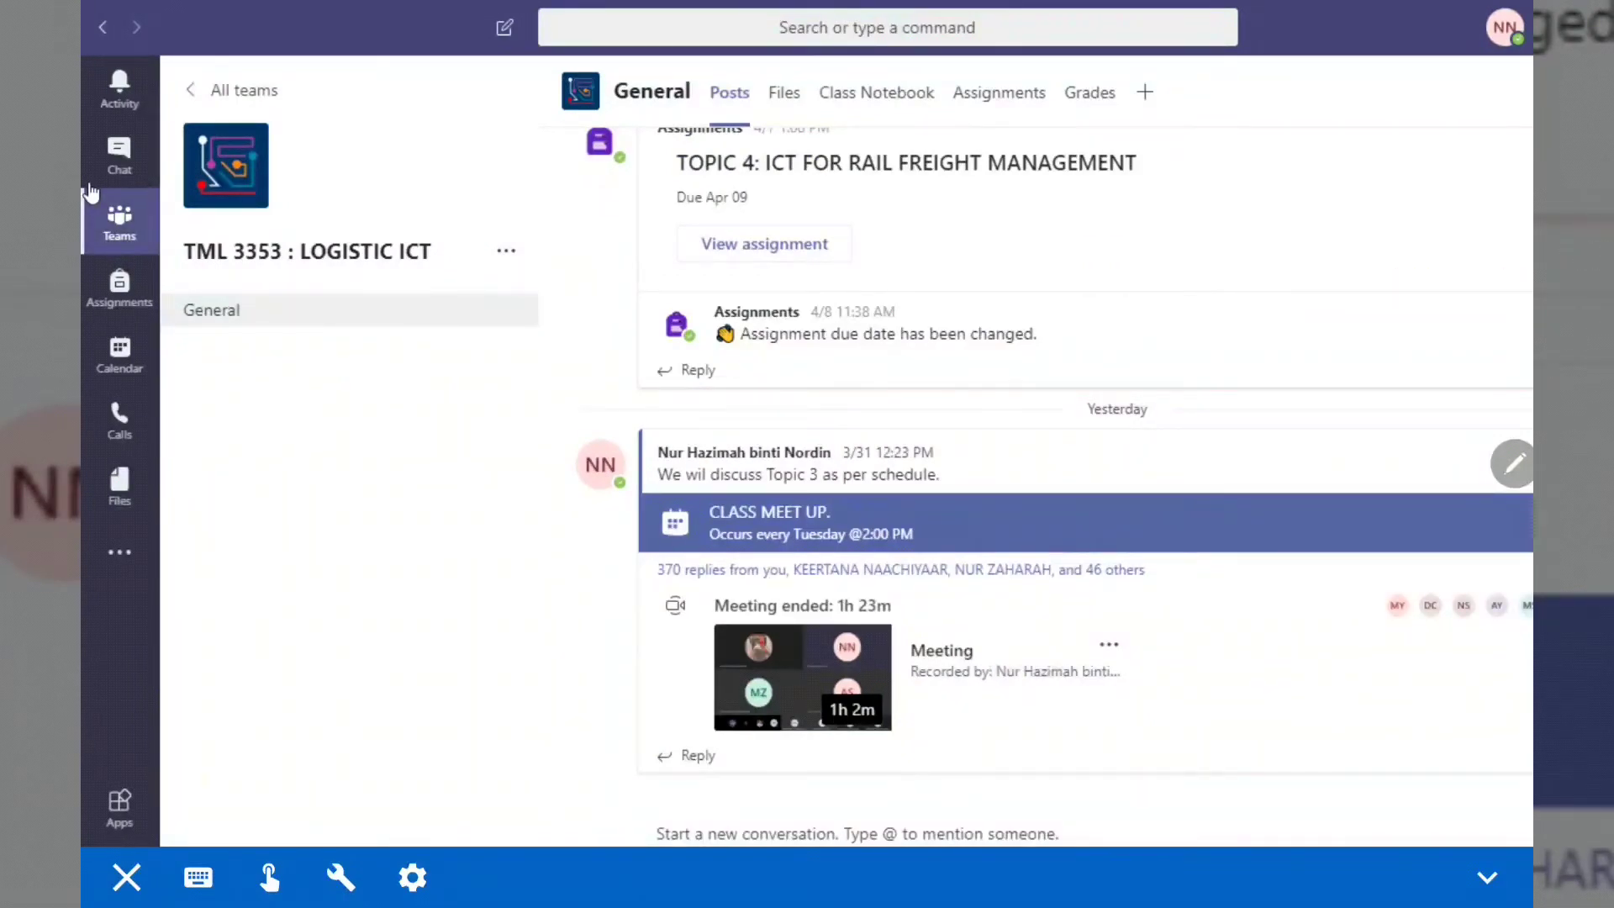
- Open the second student's turned-in work for TOPIC 4: ICT FOR RAIL FREIGHT MANAGEMENT in the TML 3353 : LOGISTIC ICT class
left_click(119, 286)
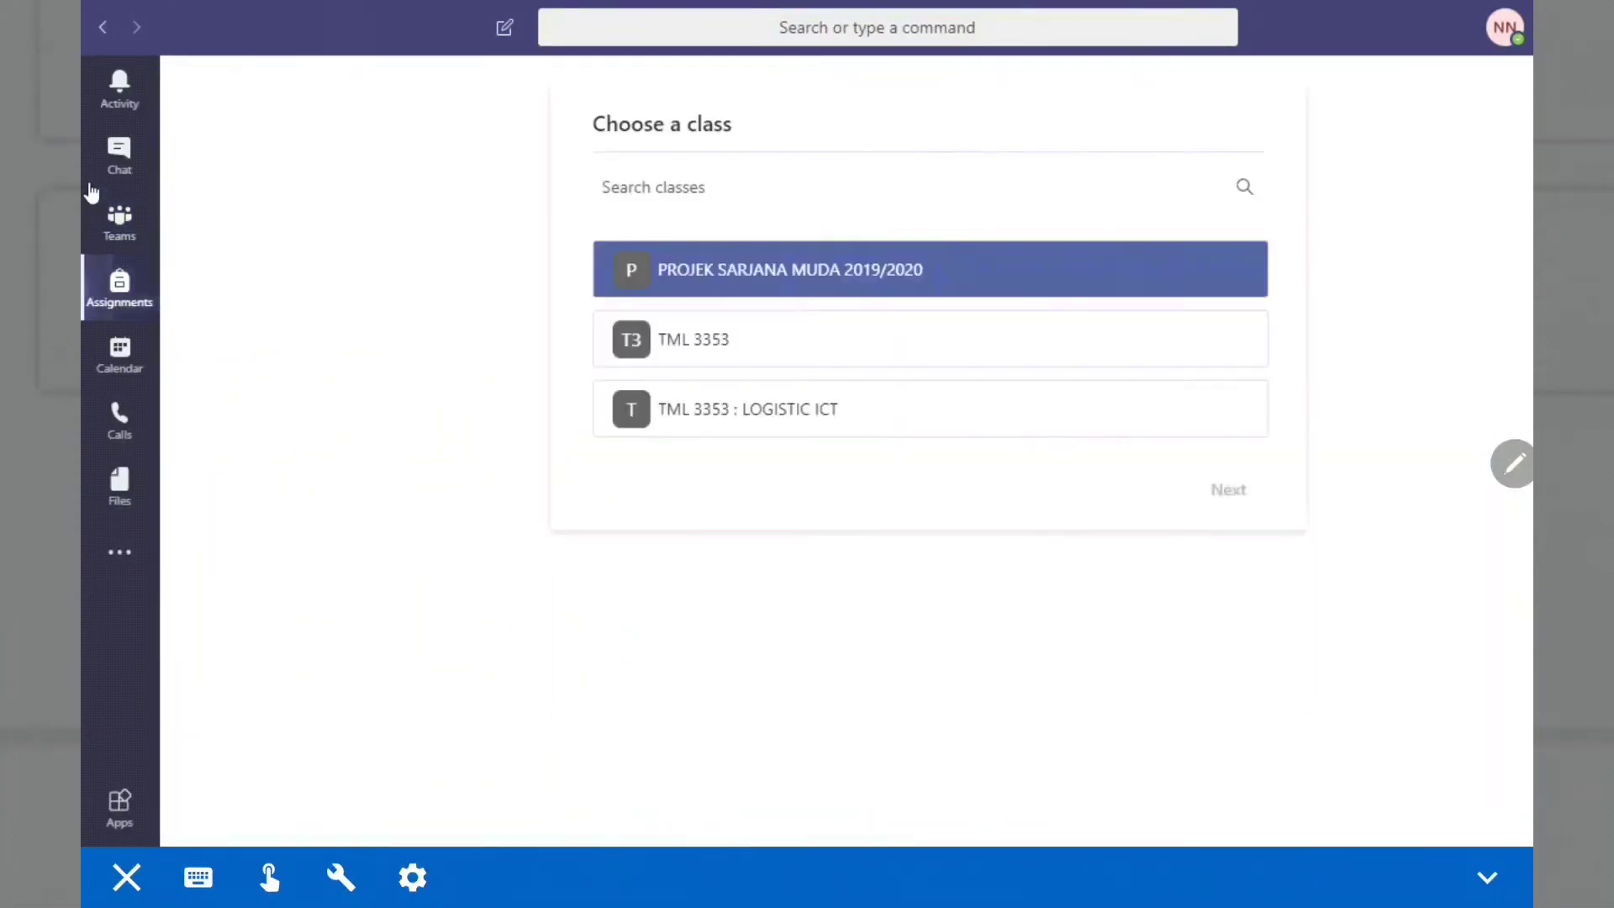
left_click(841, 409)
left_click(1229, 490)
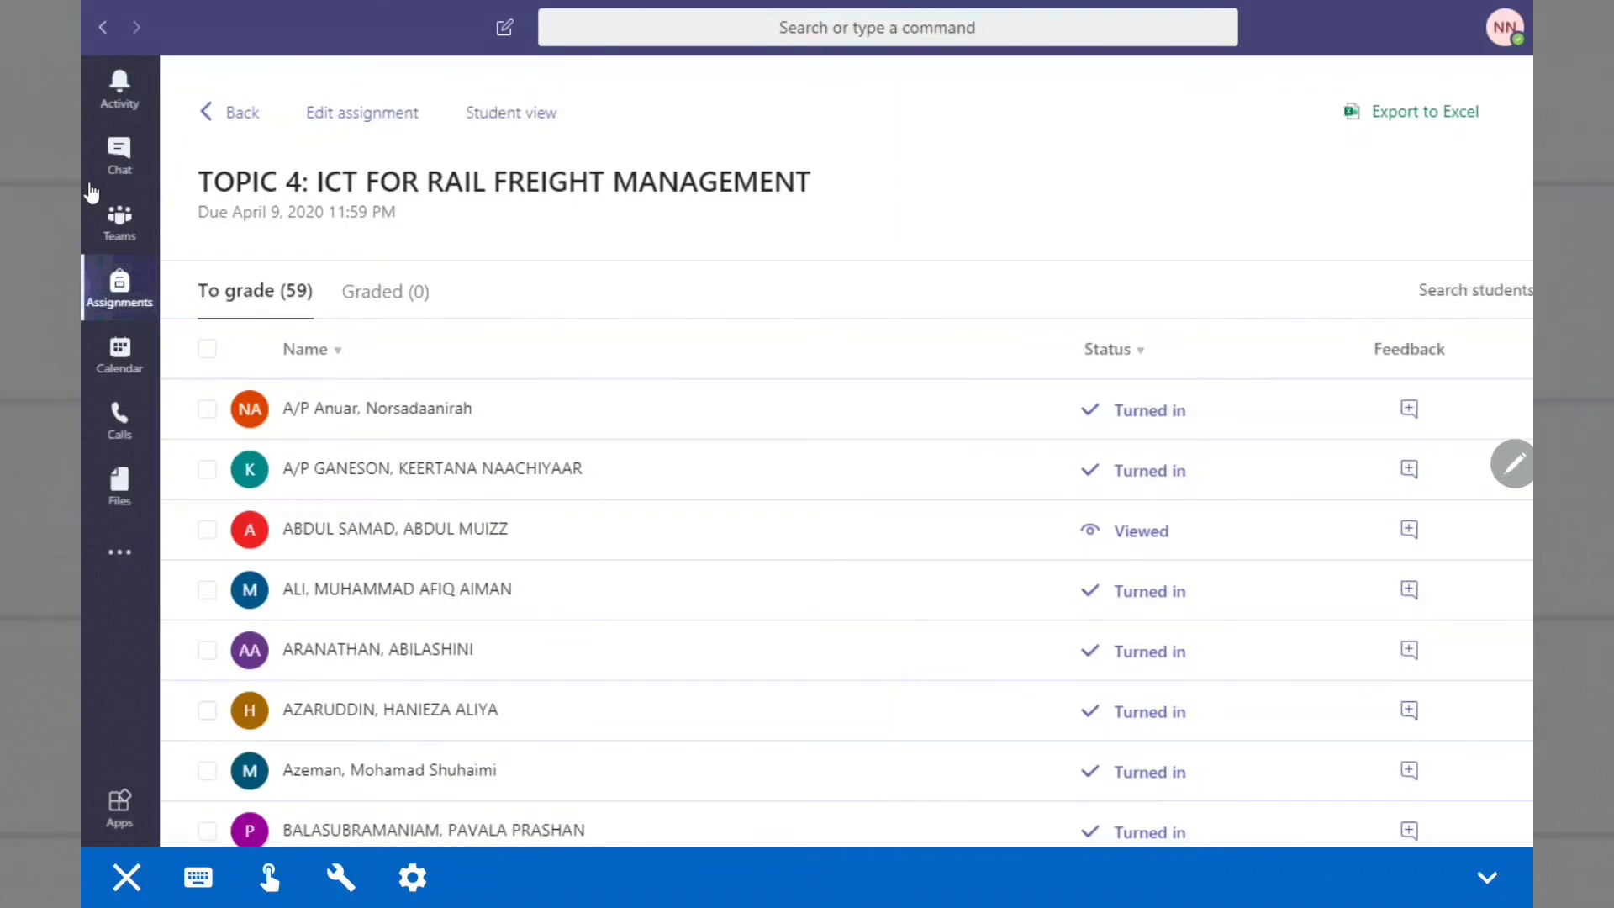
left_click(1149, 470)
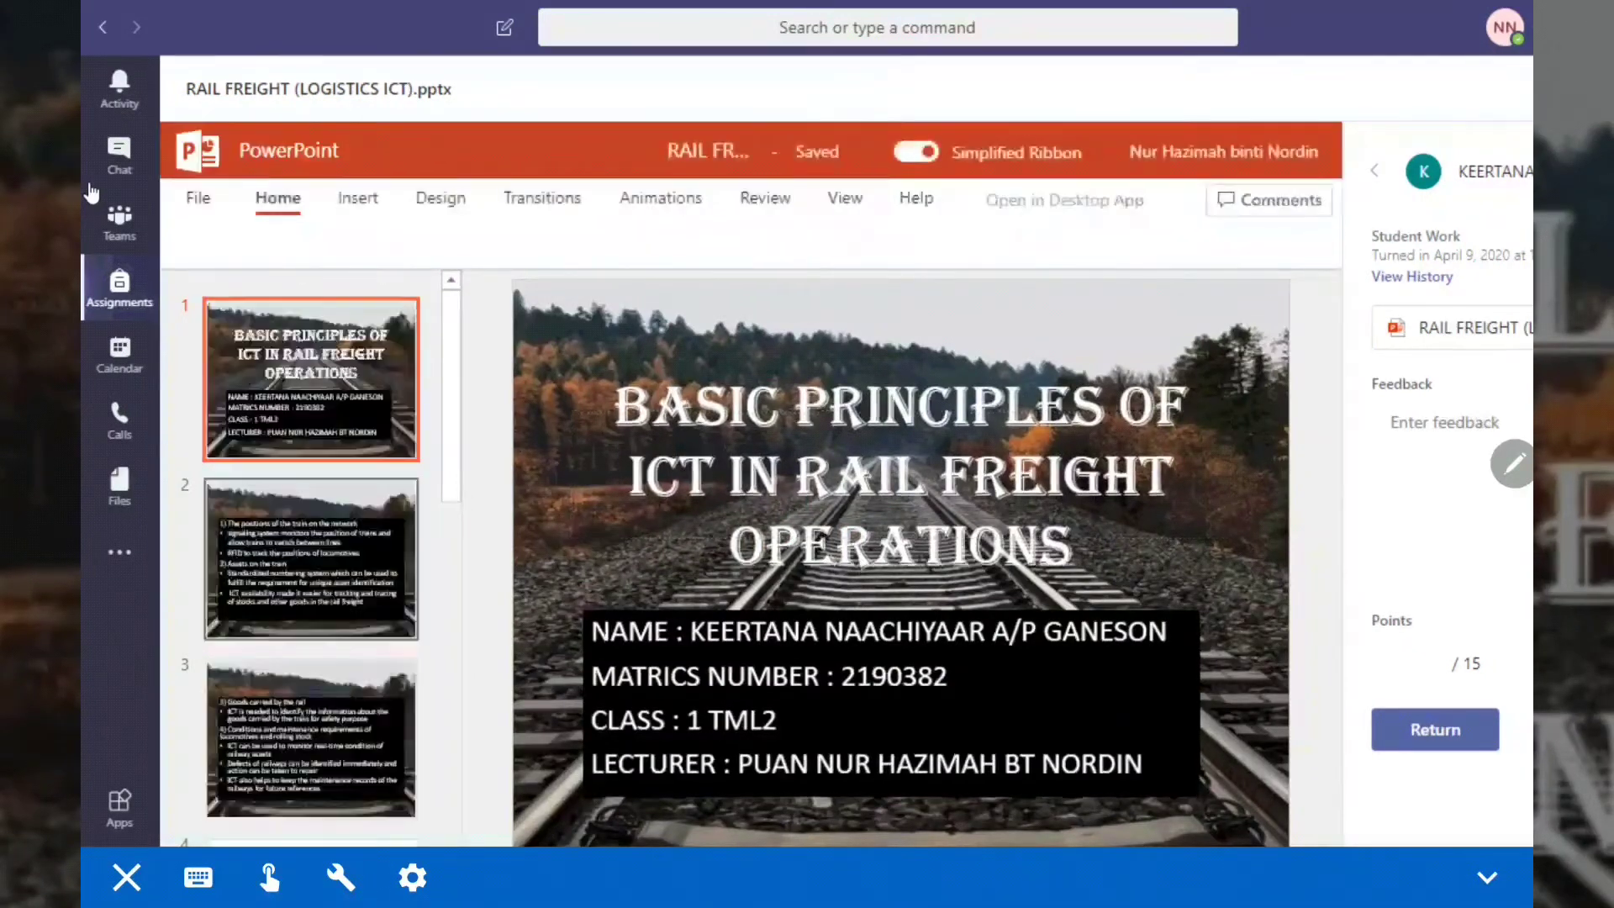
- Look through slides 2 to 4 of the student's submitted rail freight presentation
left_click(311, 559)
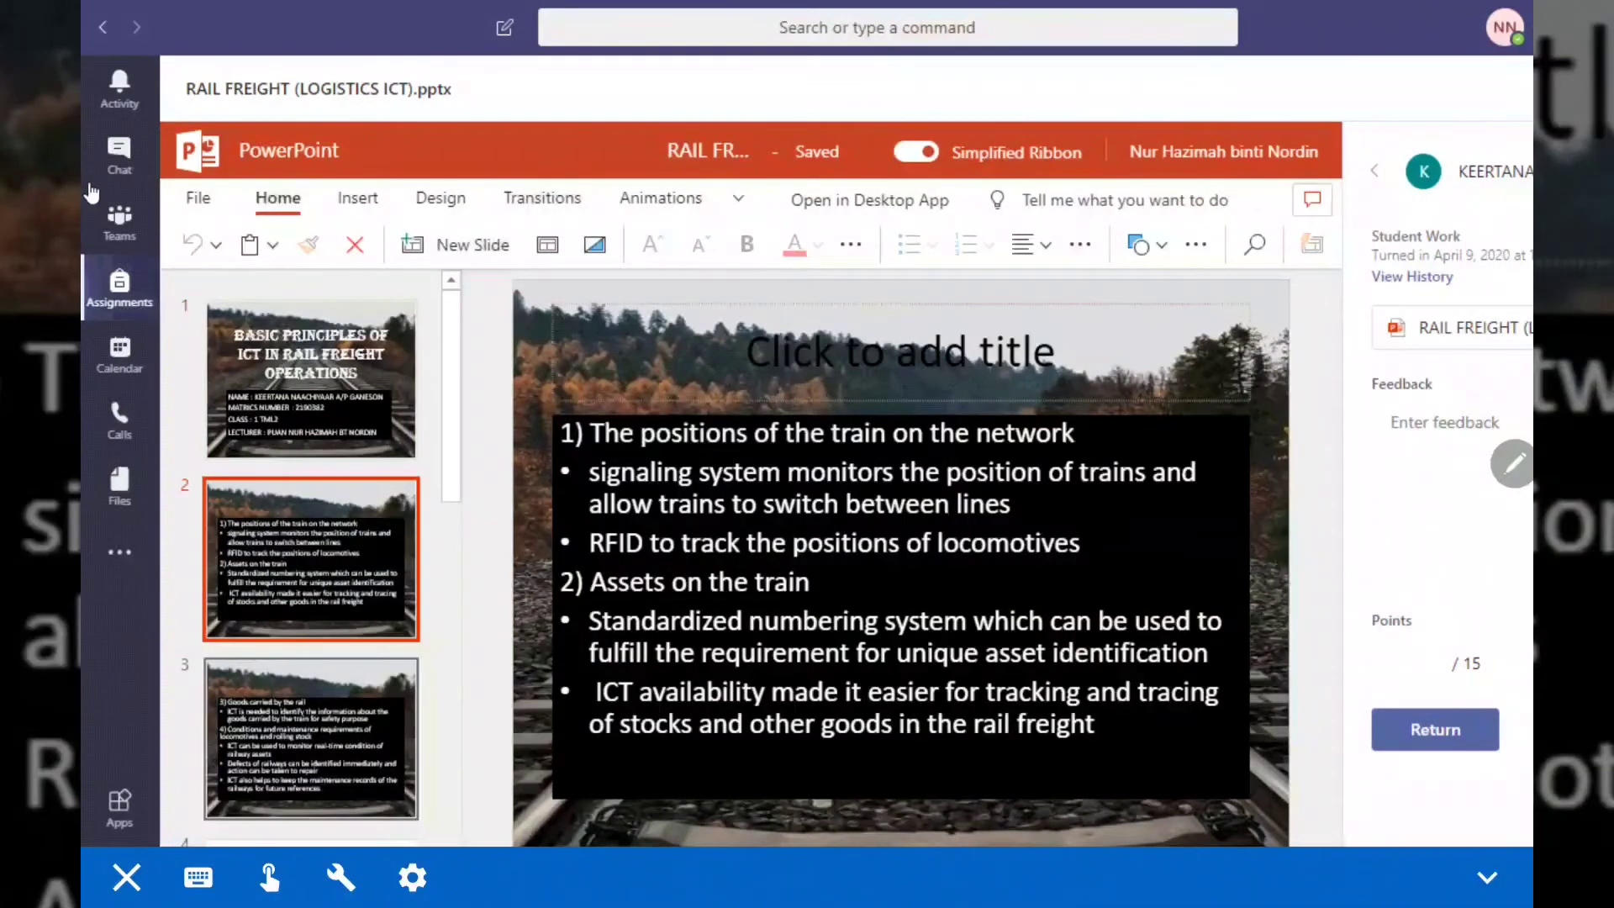
key("Down")
key("Down")
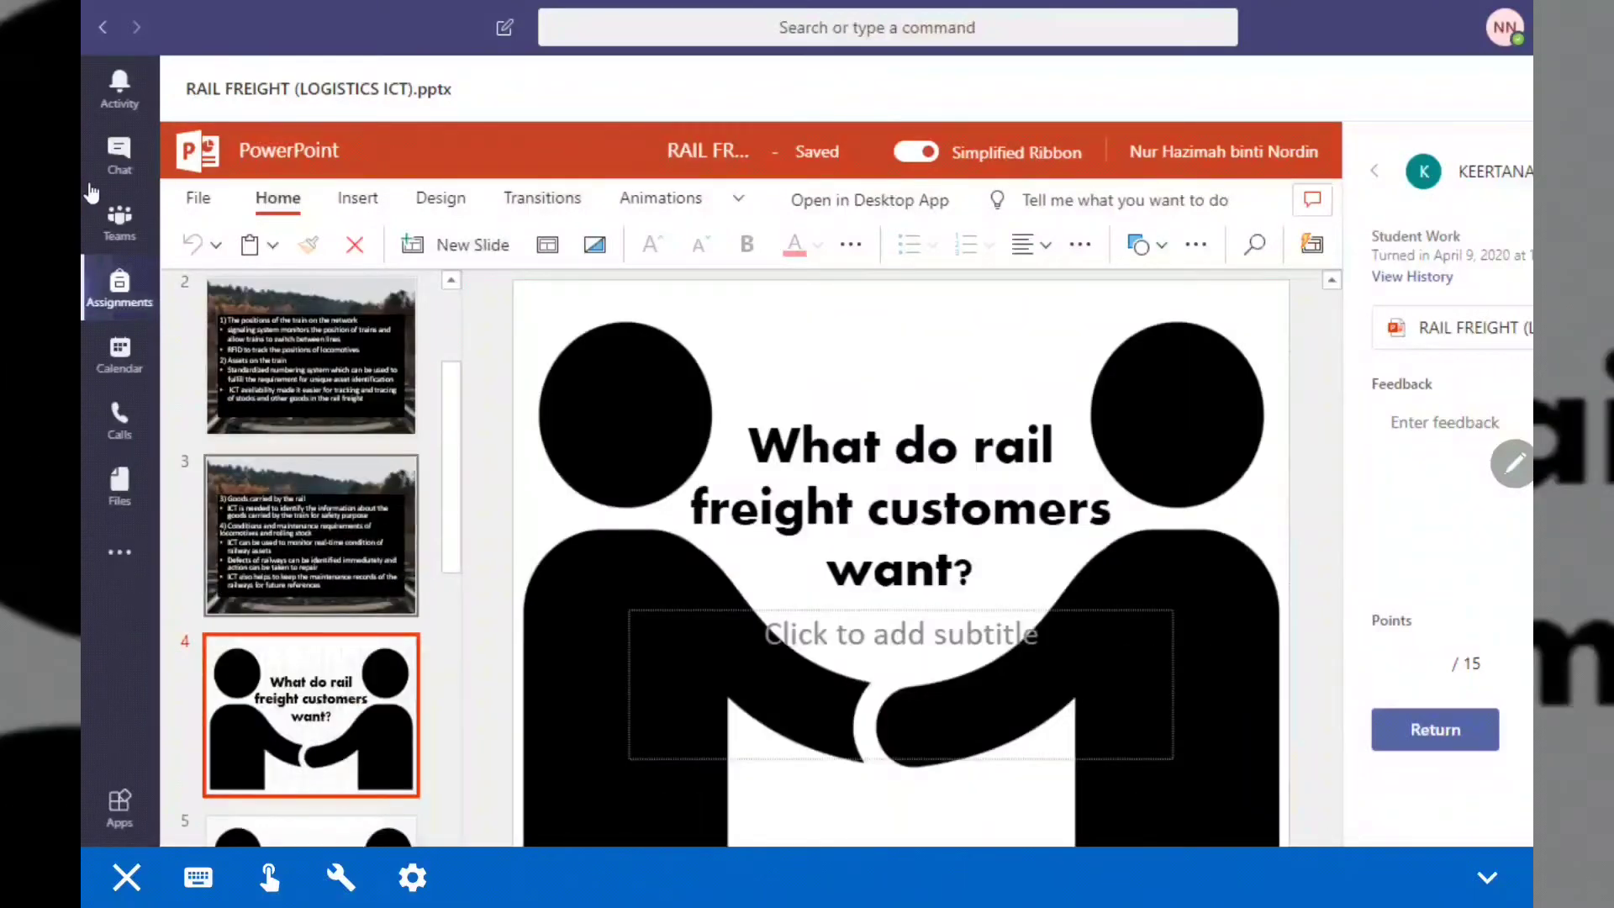
key("Up")
key("Up")
key("Down")
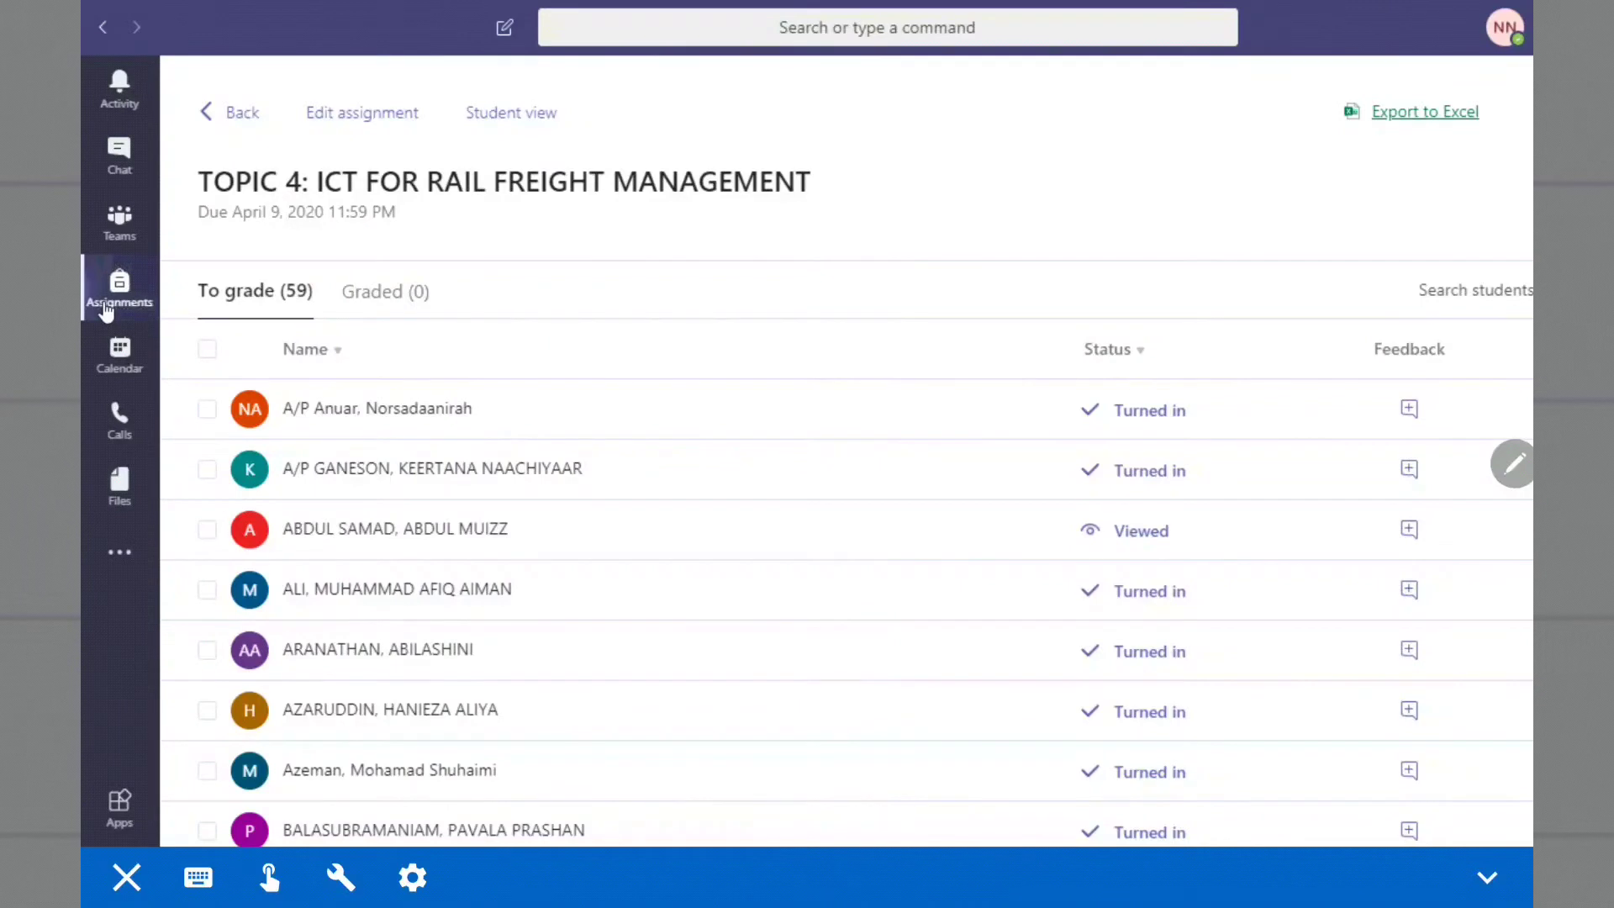
- Export the TOPIC 4 assignment's grades to Excel and open the downloaded file from the Downloads folder
left_click(1425, 112)
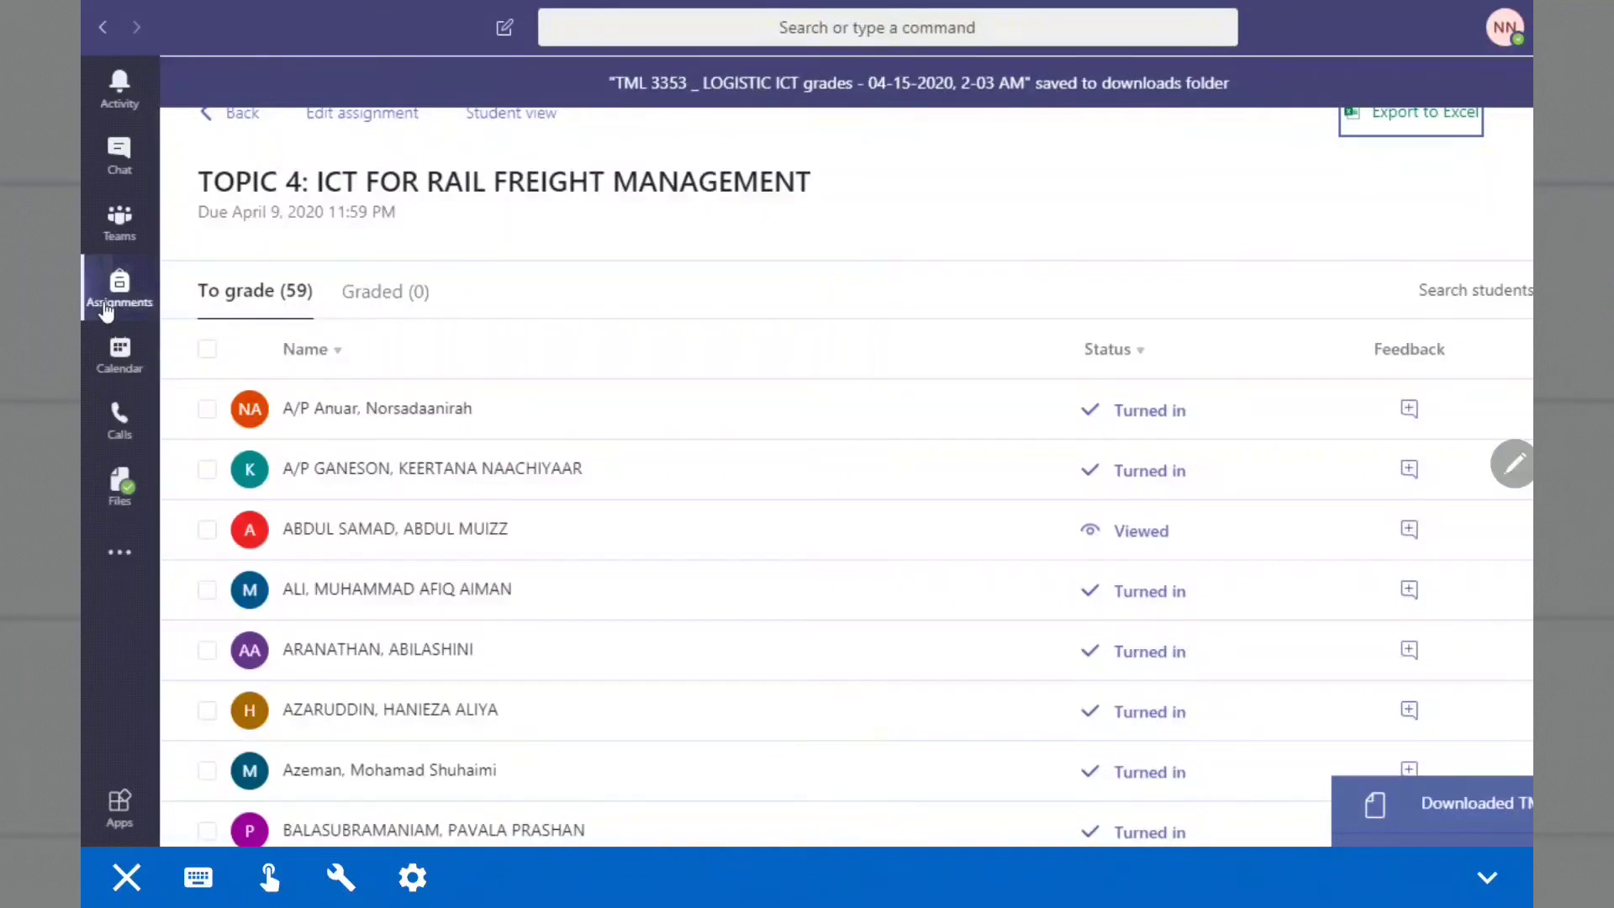
left_click(1475, 804)
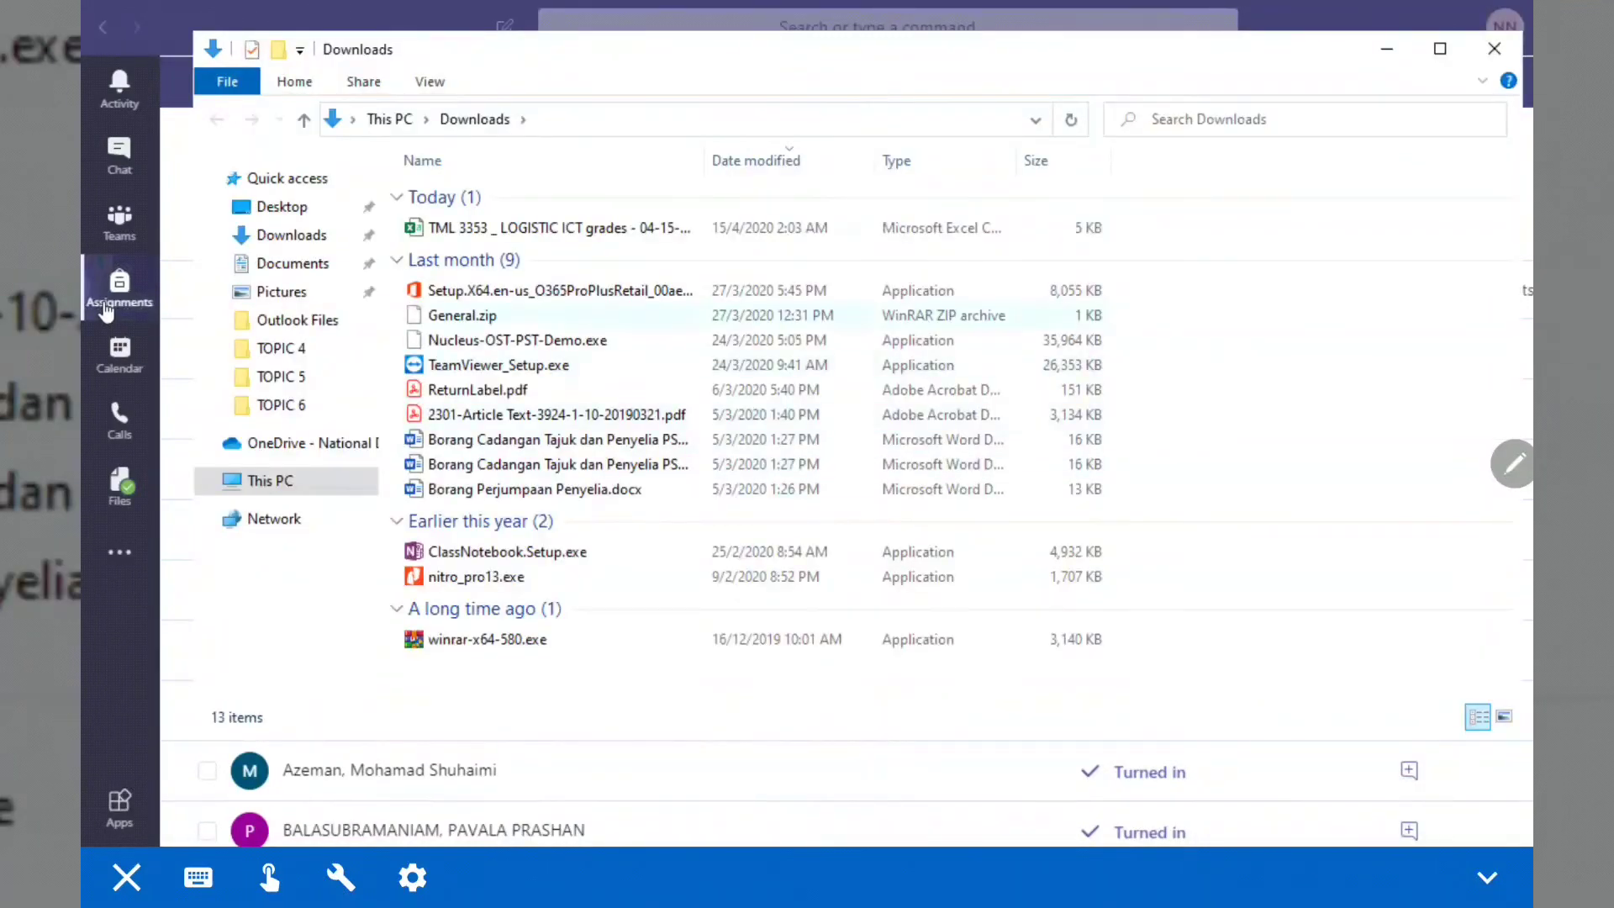
left_click(559, 228)
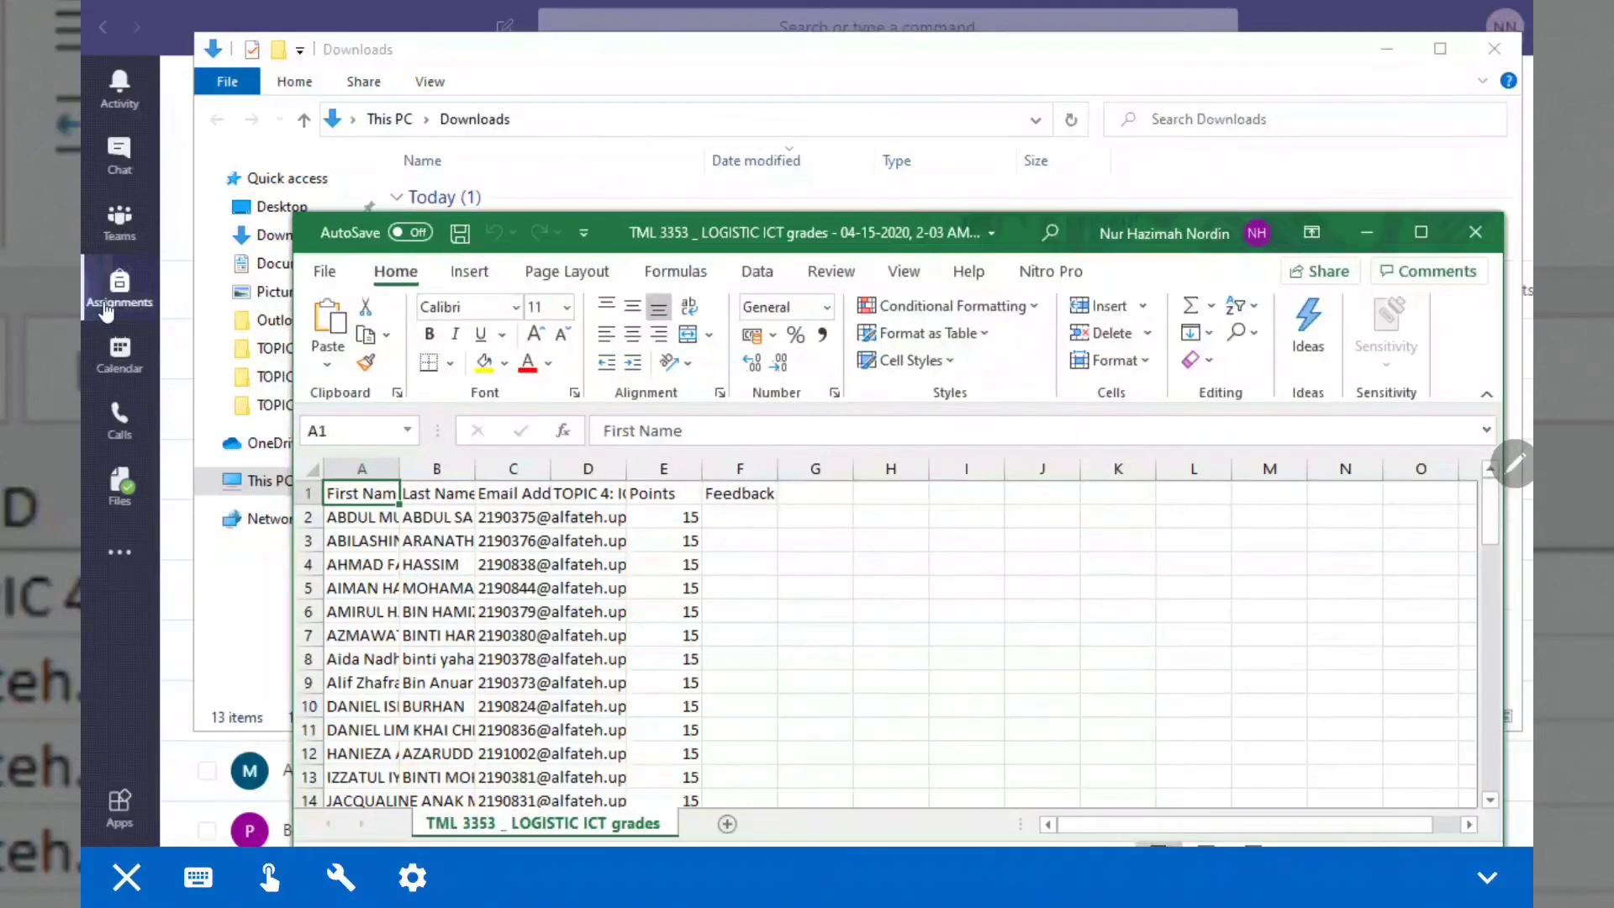
- Examine the student list and points in the exported grades sheet, with the Excel window maximized
scroll(891, 664, "down", 3)
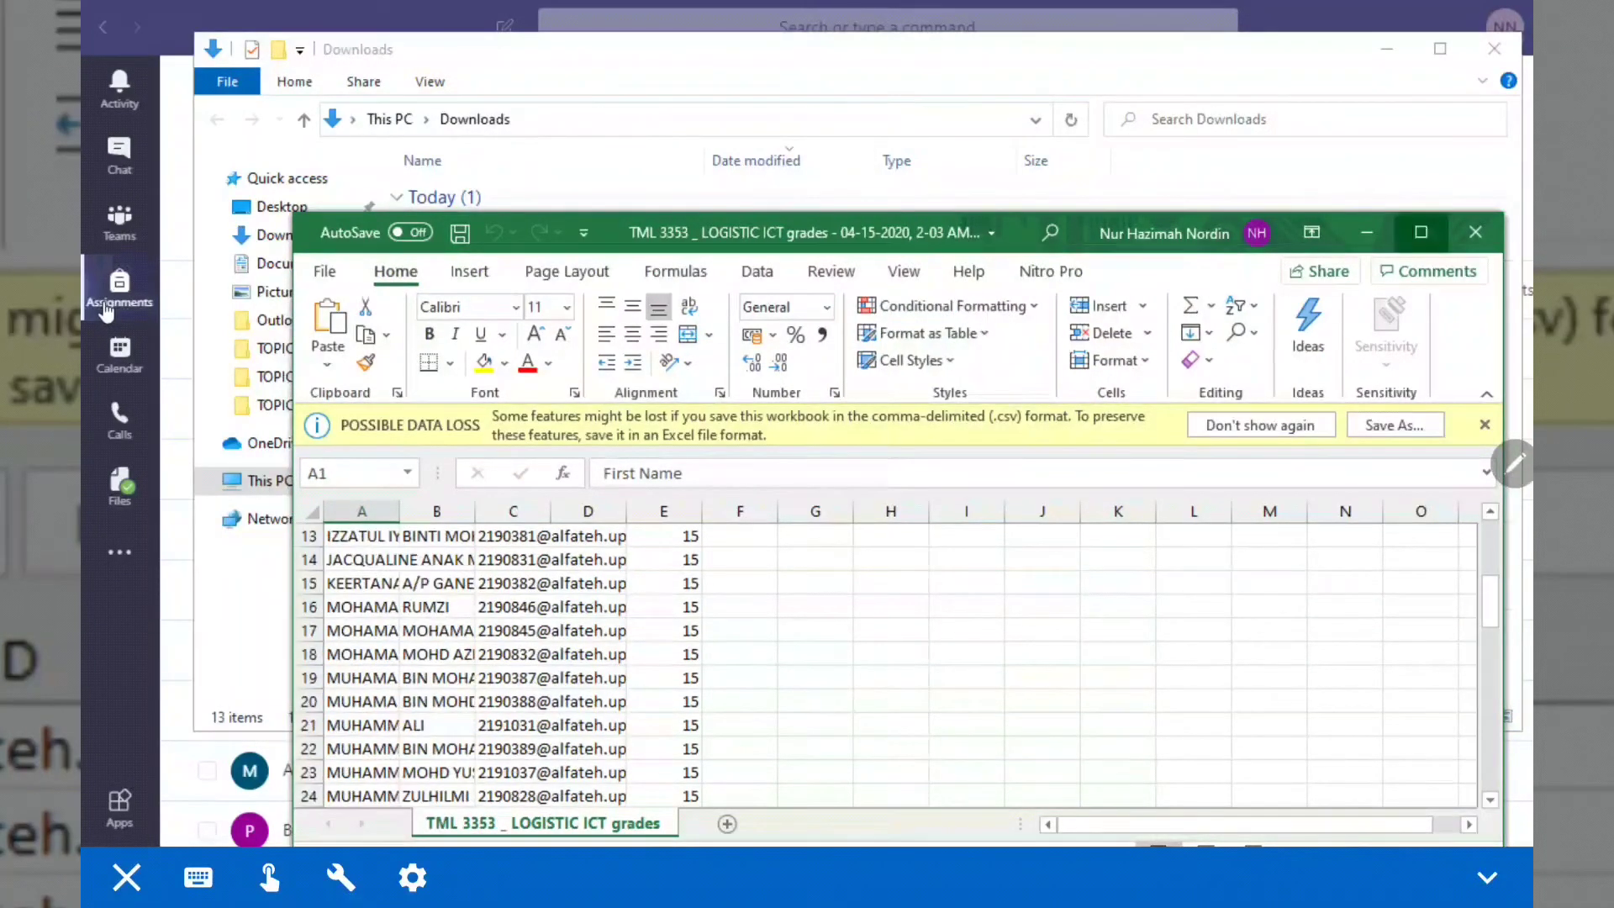
left_click(1420, 233)
scroll(104, 311, "up", 4)
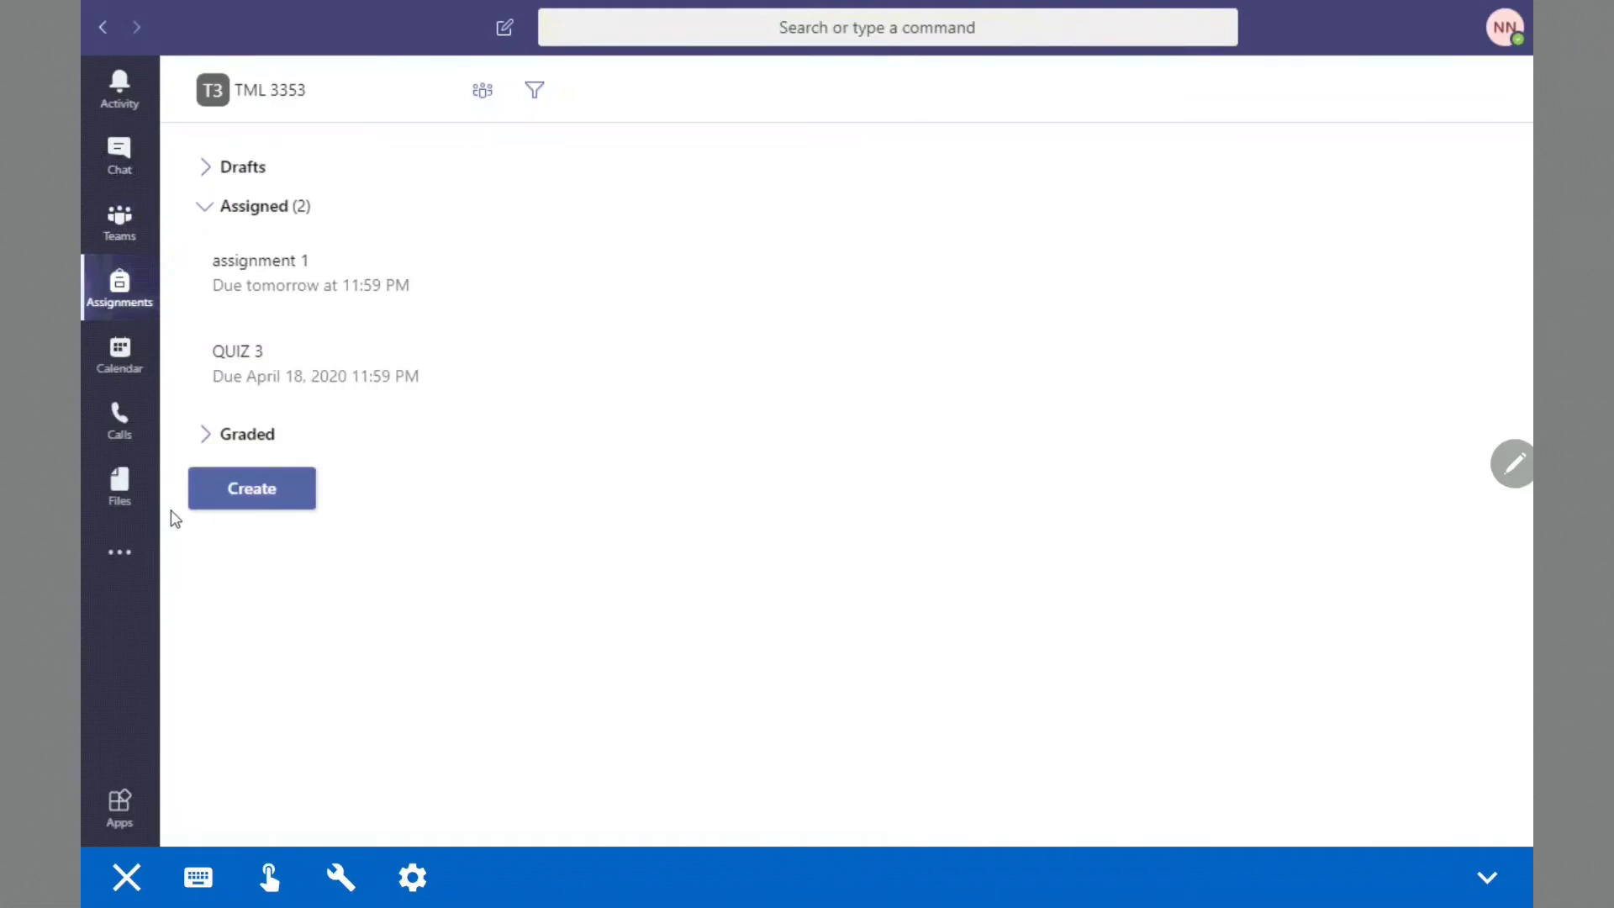
- Start a new quiz for the TML 3353 class and look through the existing forms offered for it
left_click(252, 489)
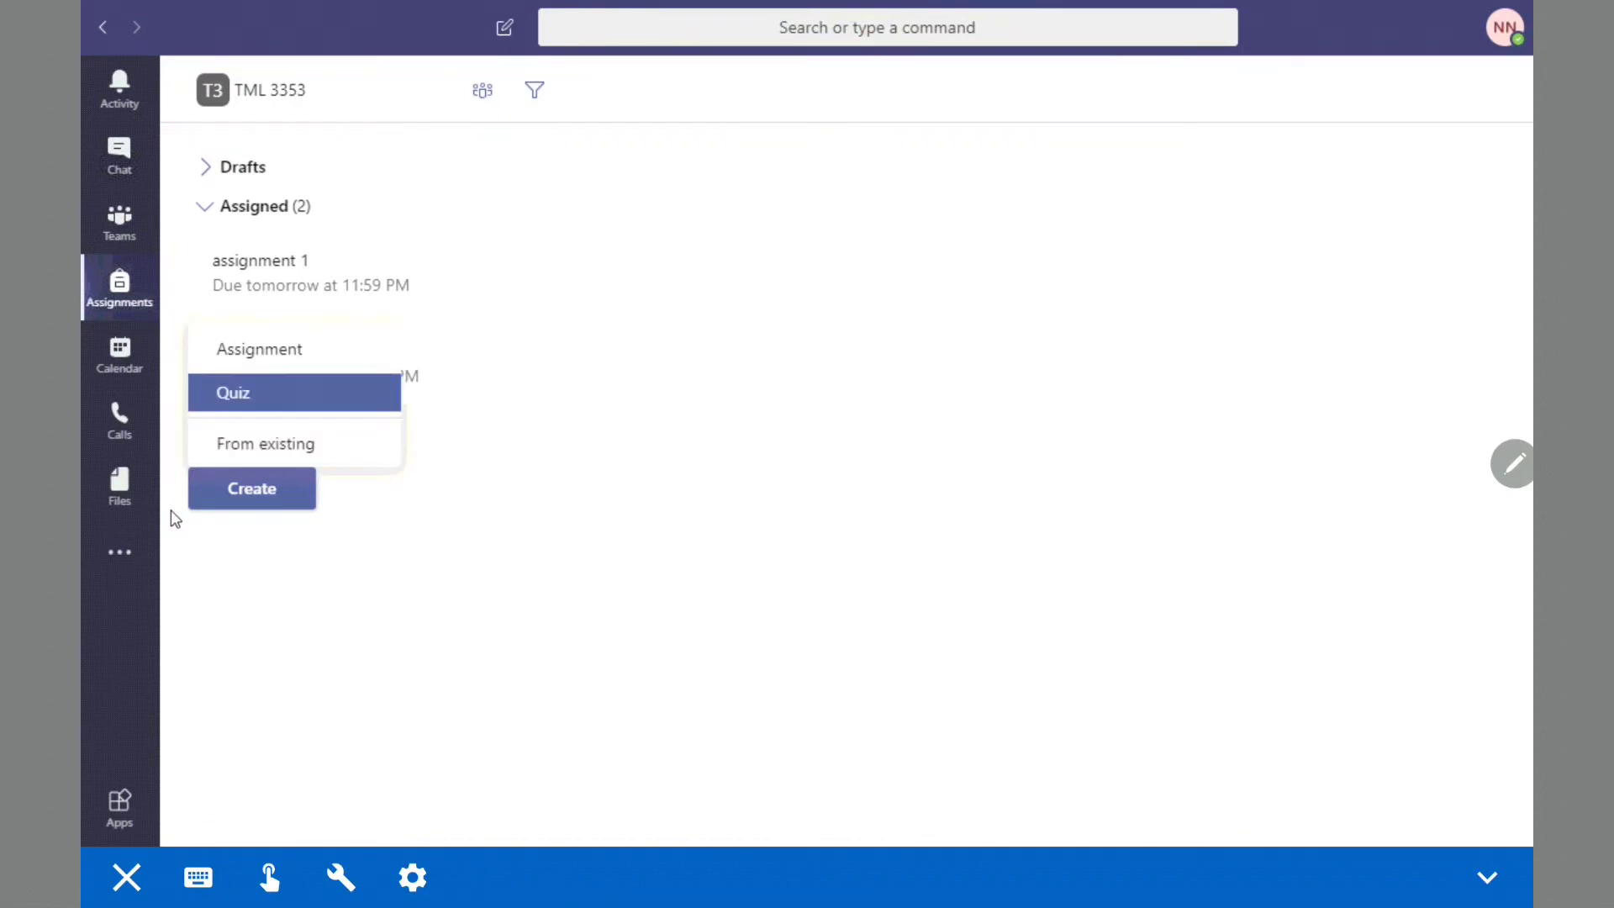
key("Return")
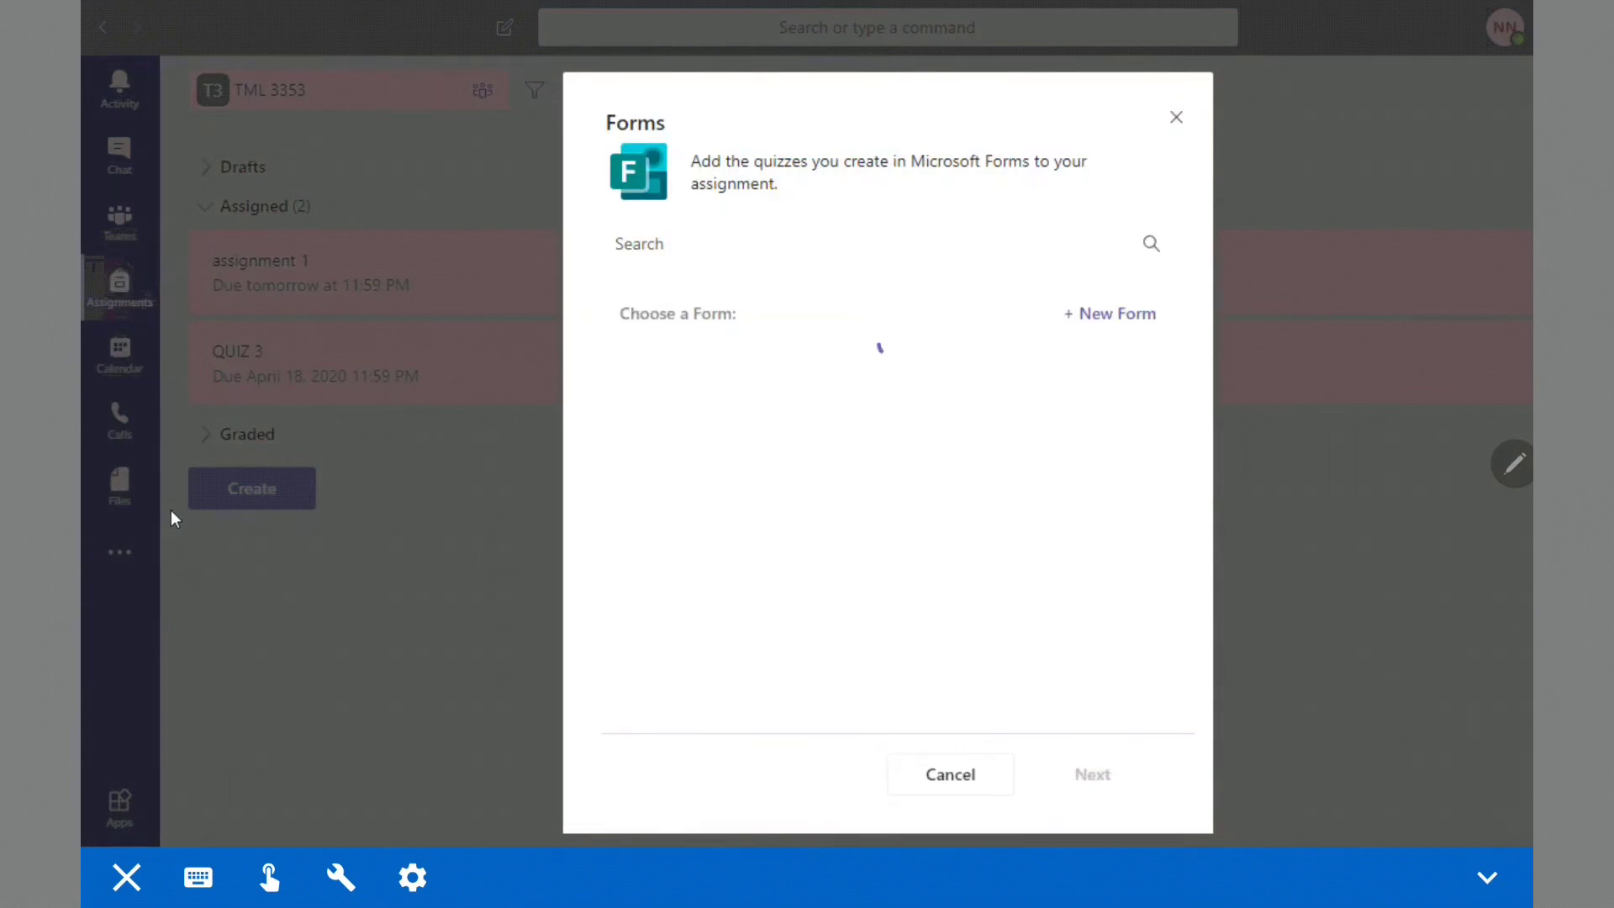
key("Down")
key("Down")
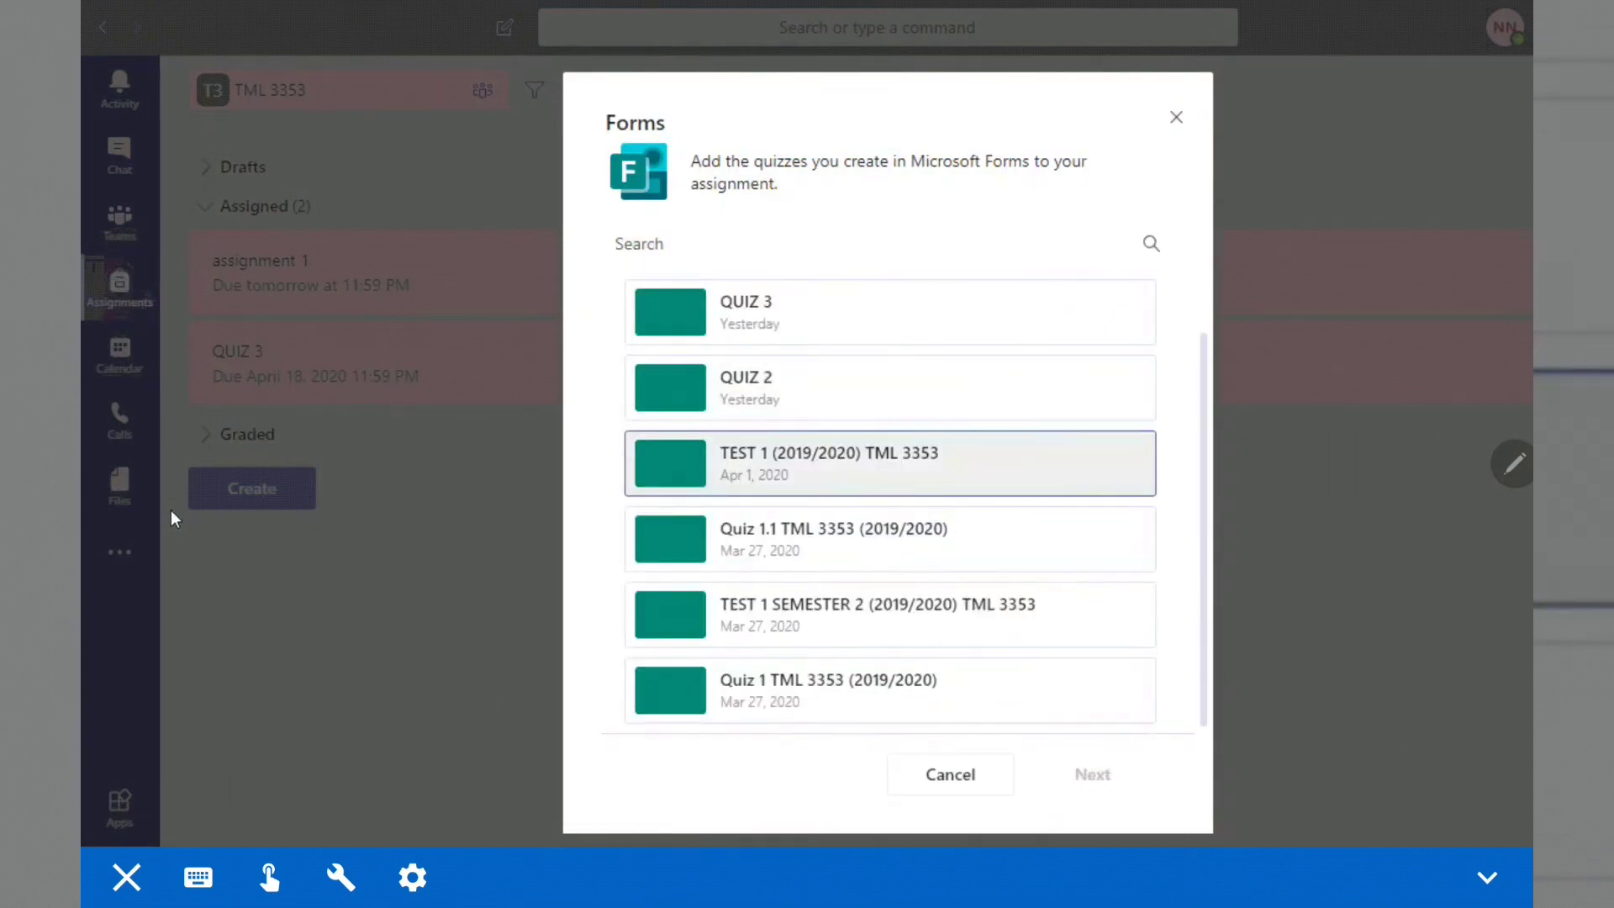
key("Down")
key("Down")
key("Down")
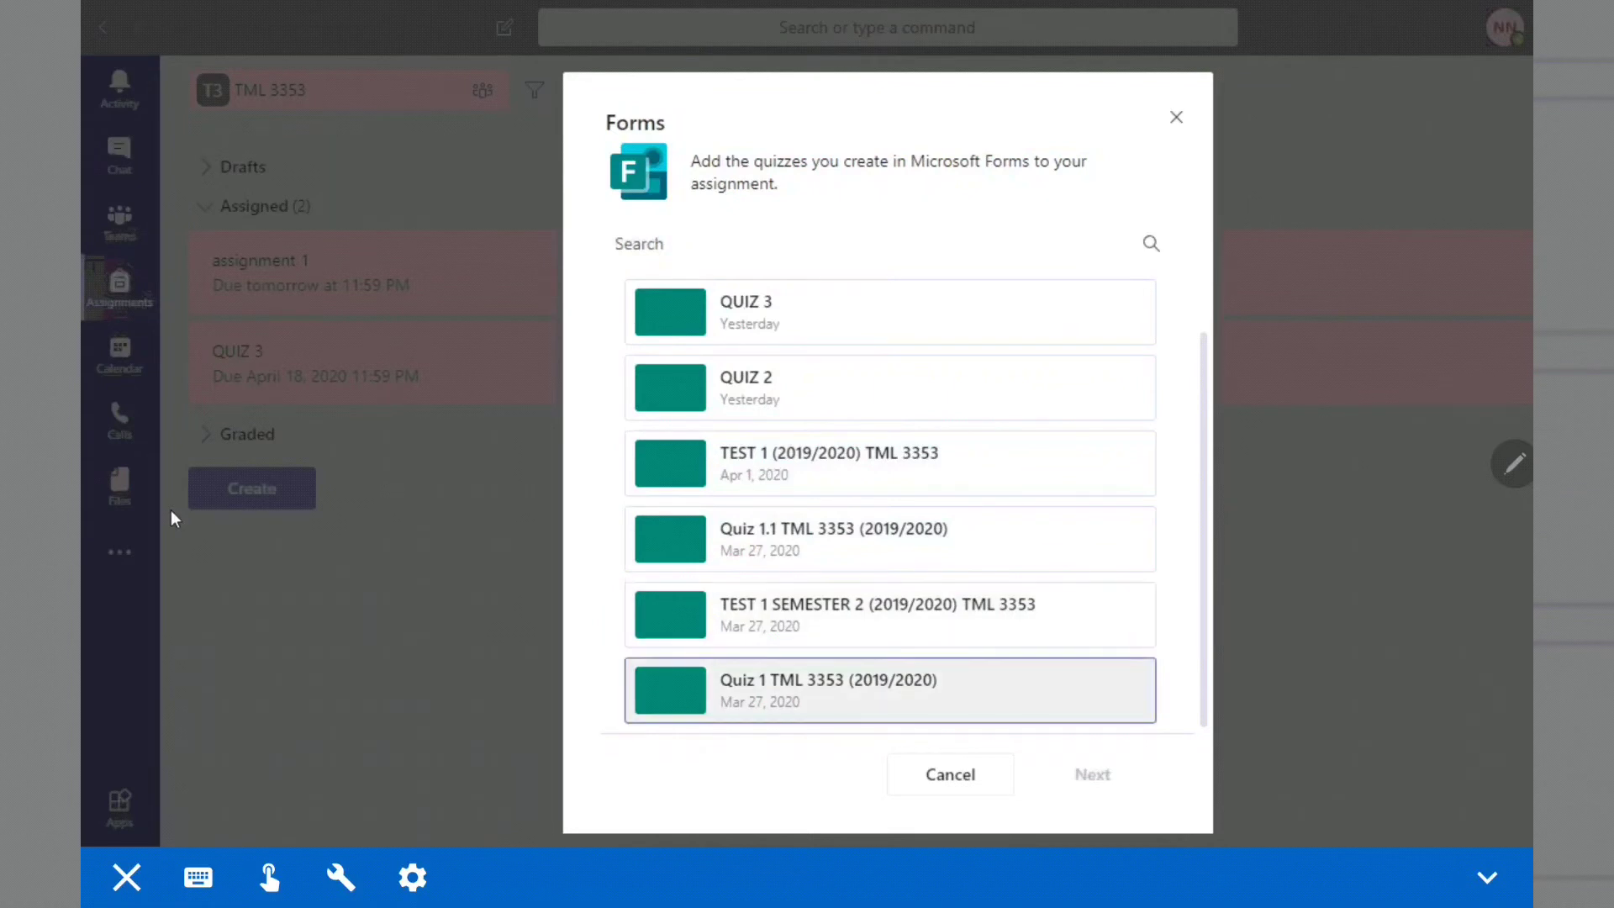
key("Up")
key("Up")
key("Up")
key("Up")
key("Up")
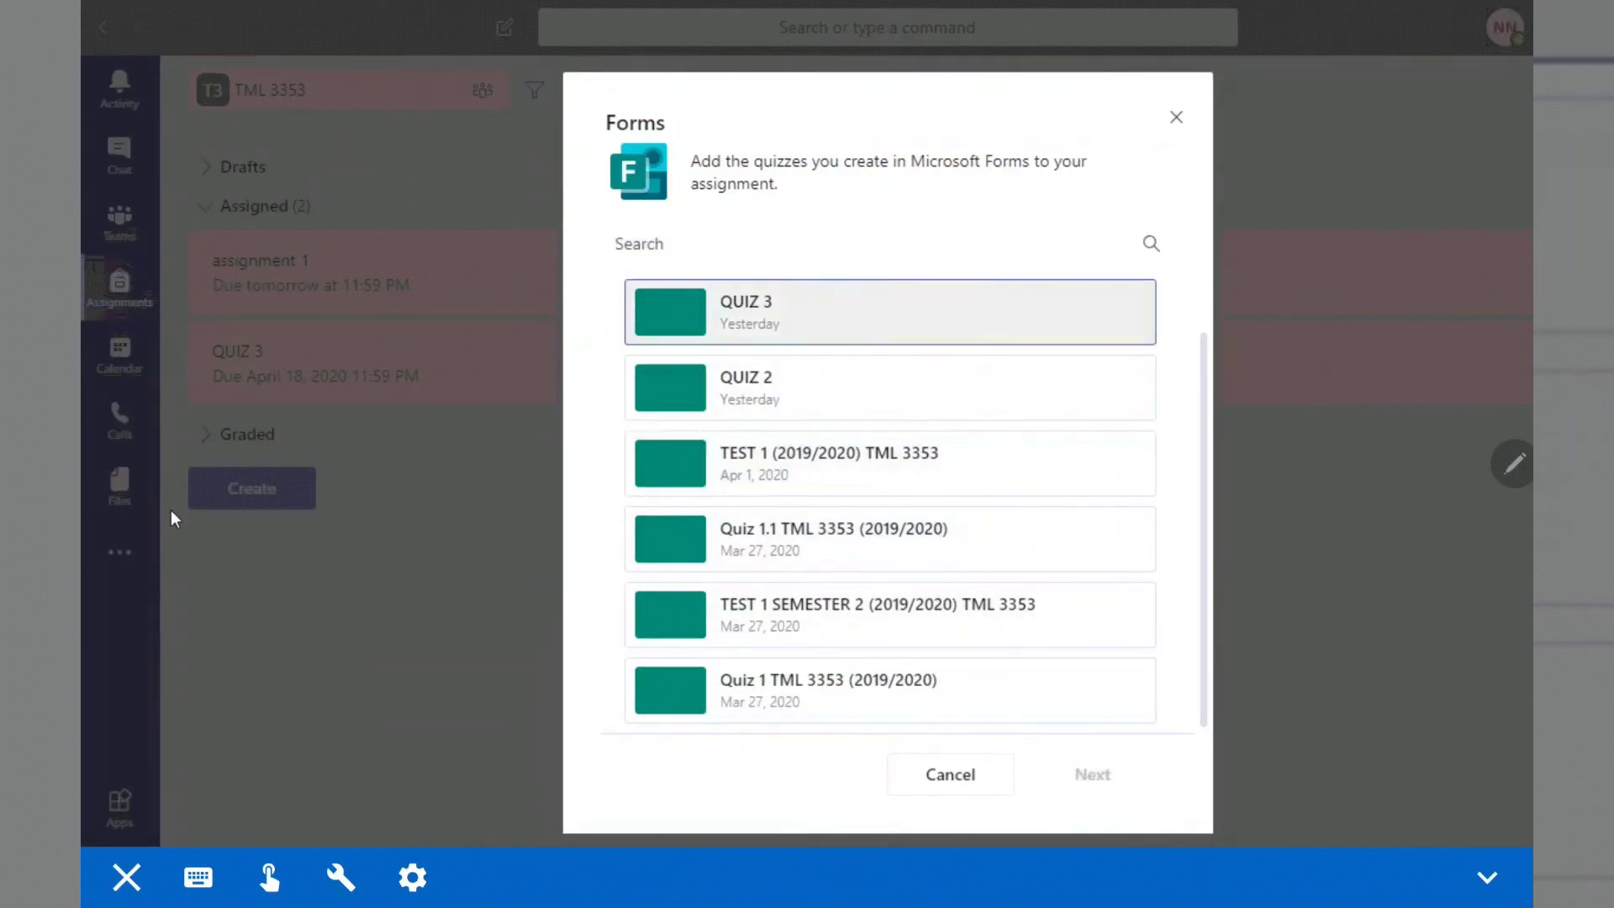
- Choose the existing QUIZ 3 form for the new quiz and continue with it
scroll(890, 312, "up", 1)
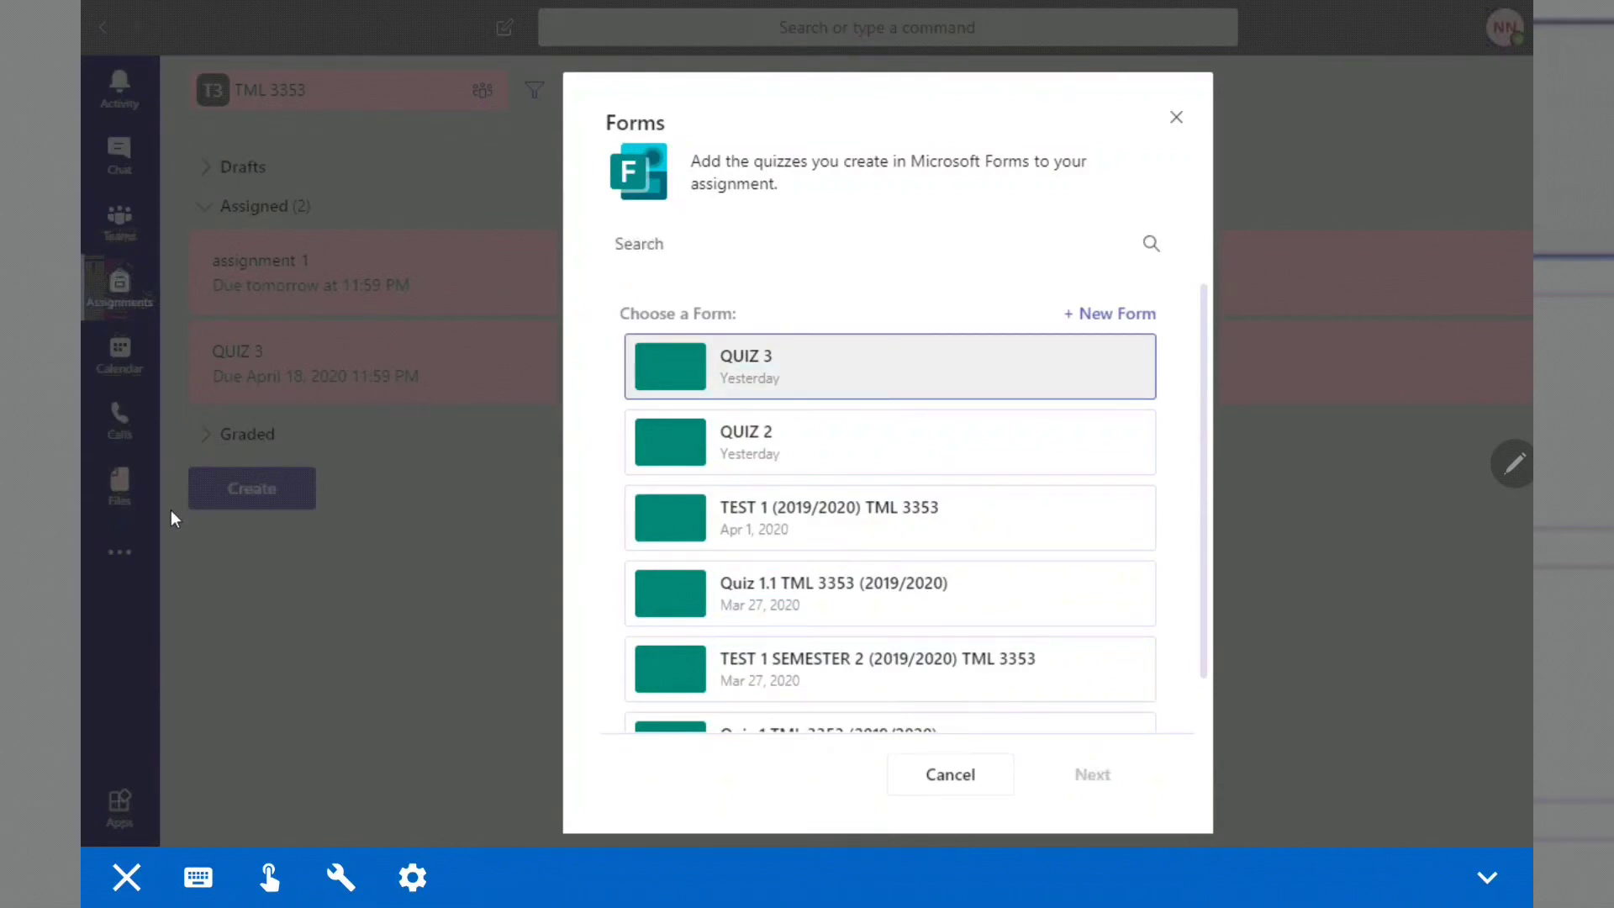
key("Down")
key("Up")
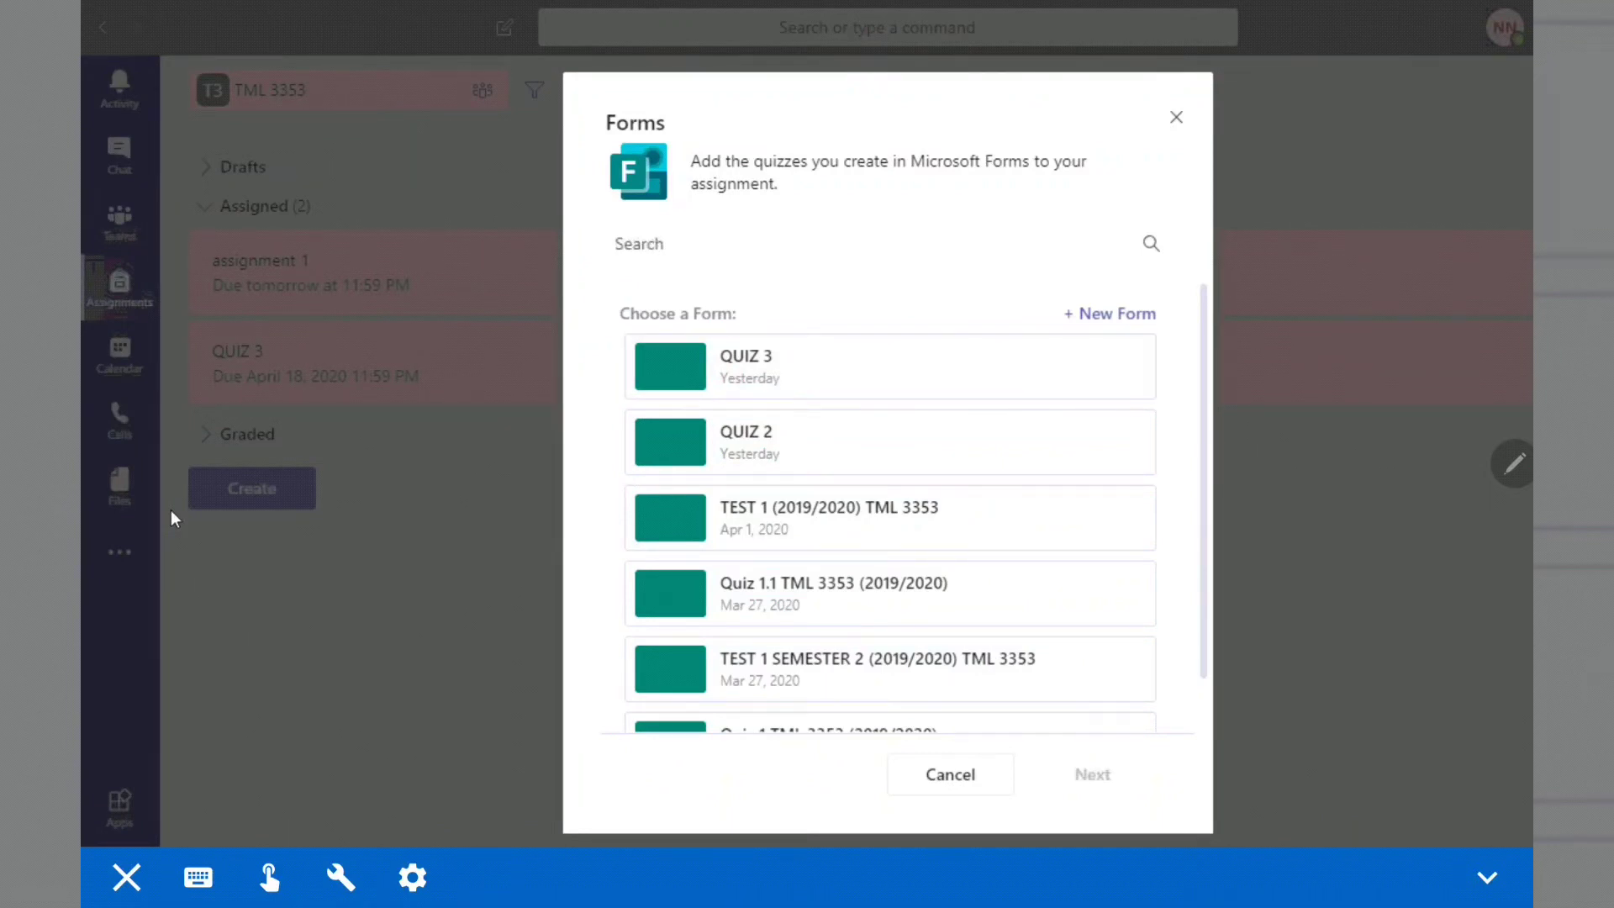
left_click(890, 367)
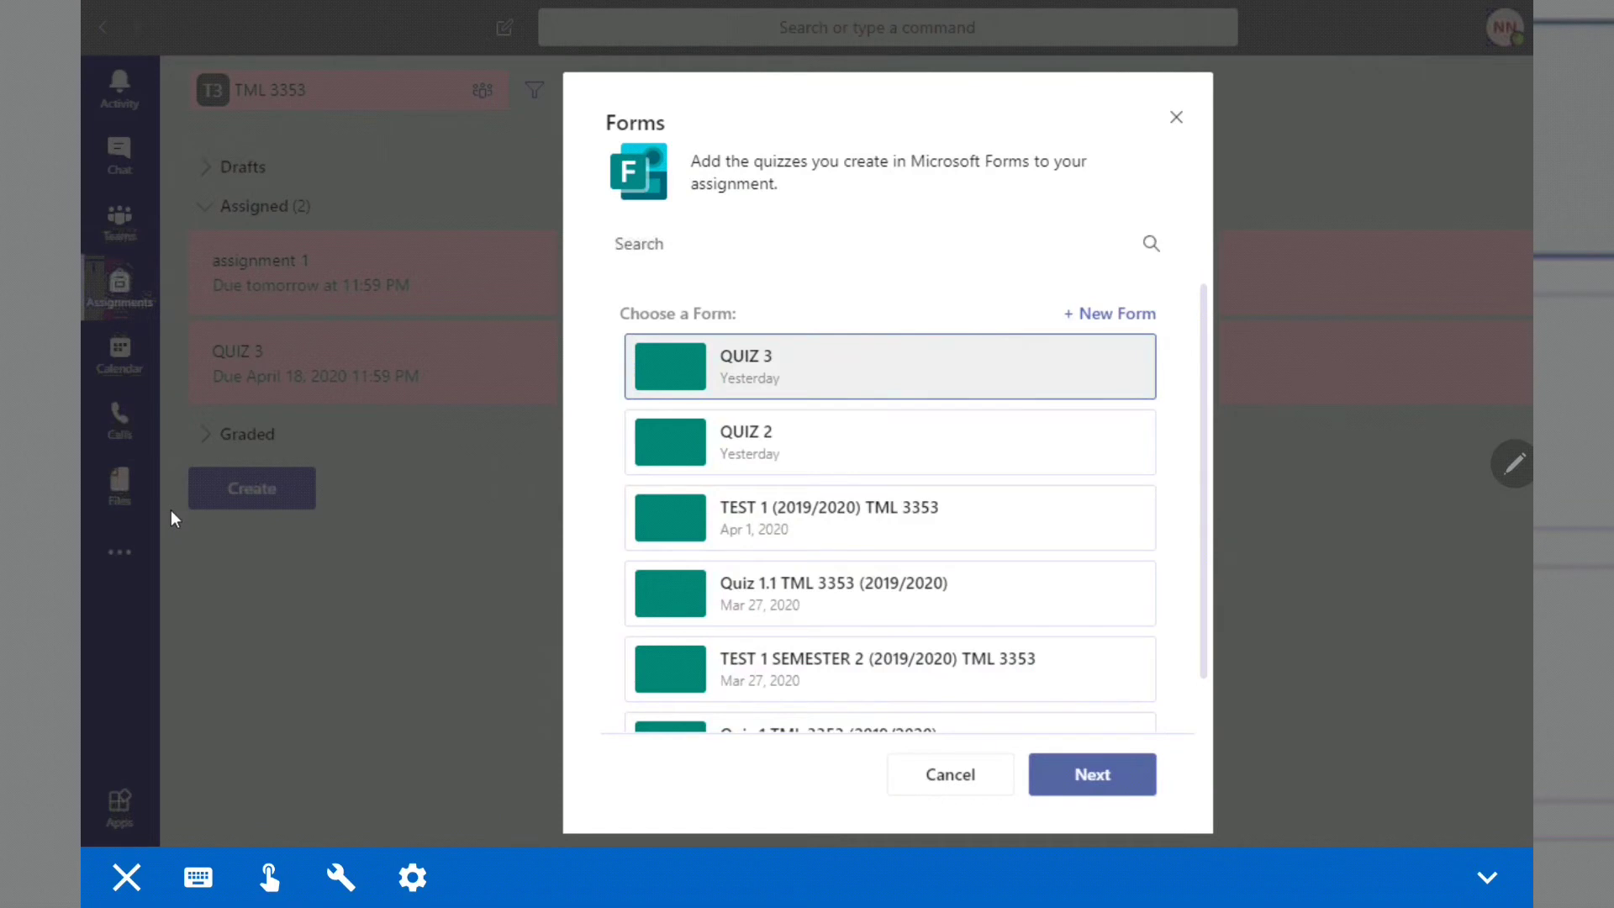
left_click(1092, 774)
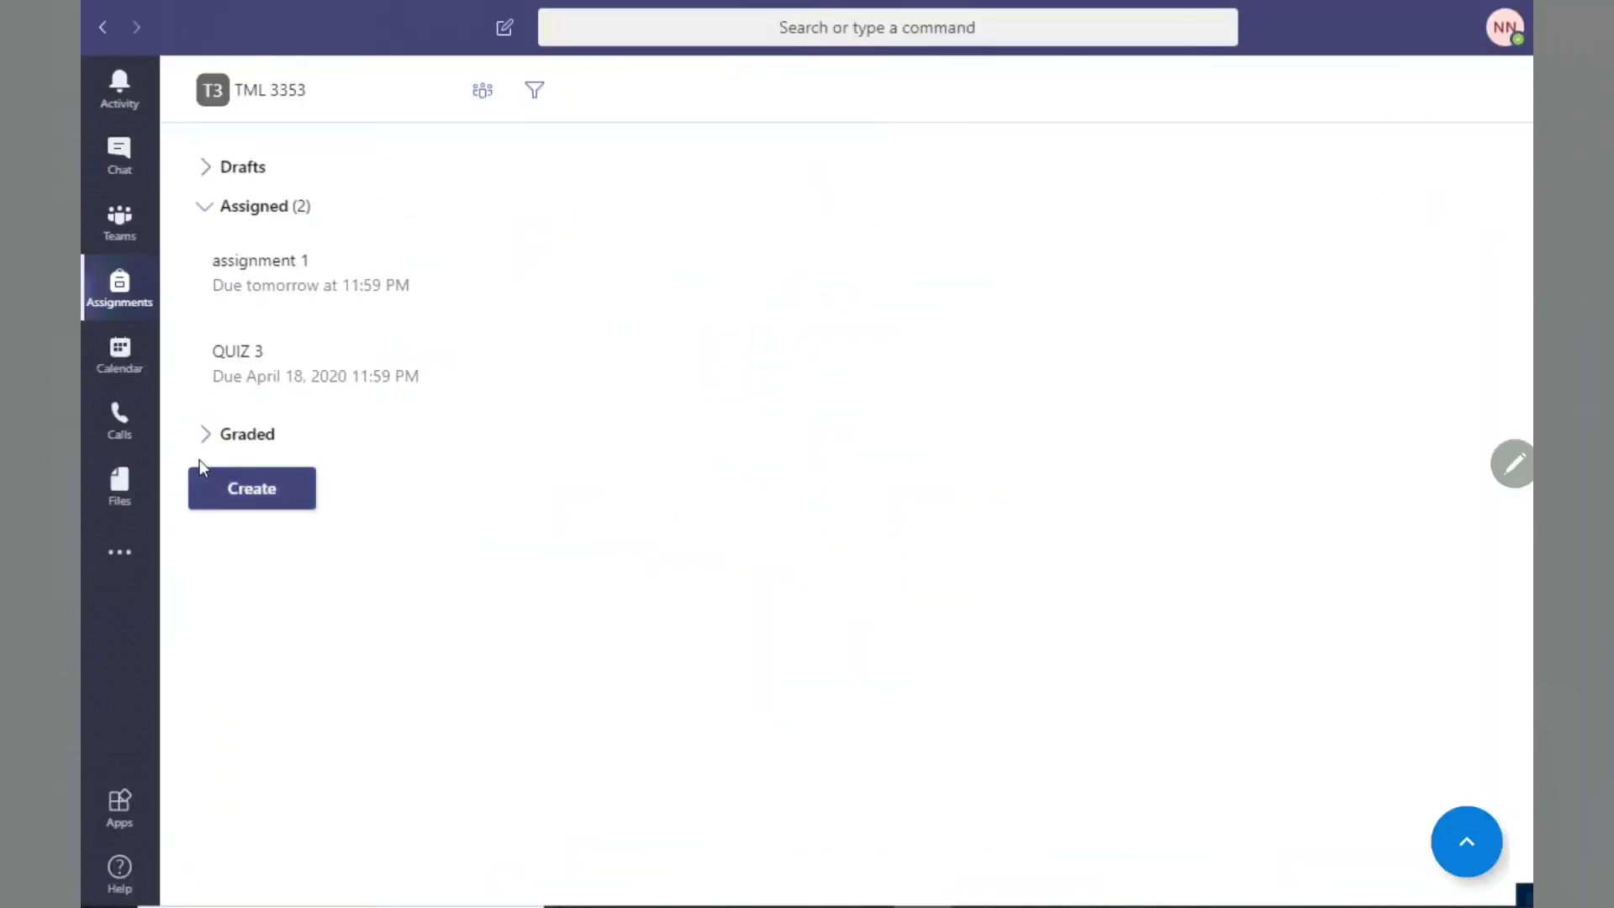
- Switch from the class assignments to Microsoft Forms and create a new blank quiz
left_click(202, 469)
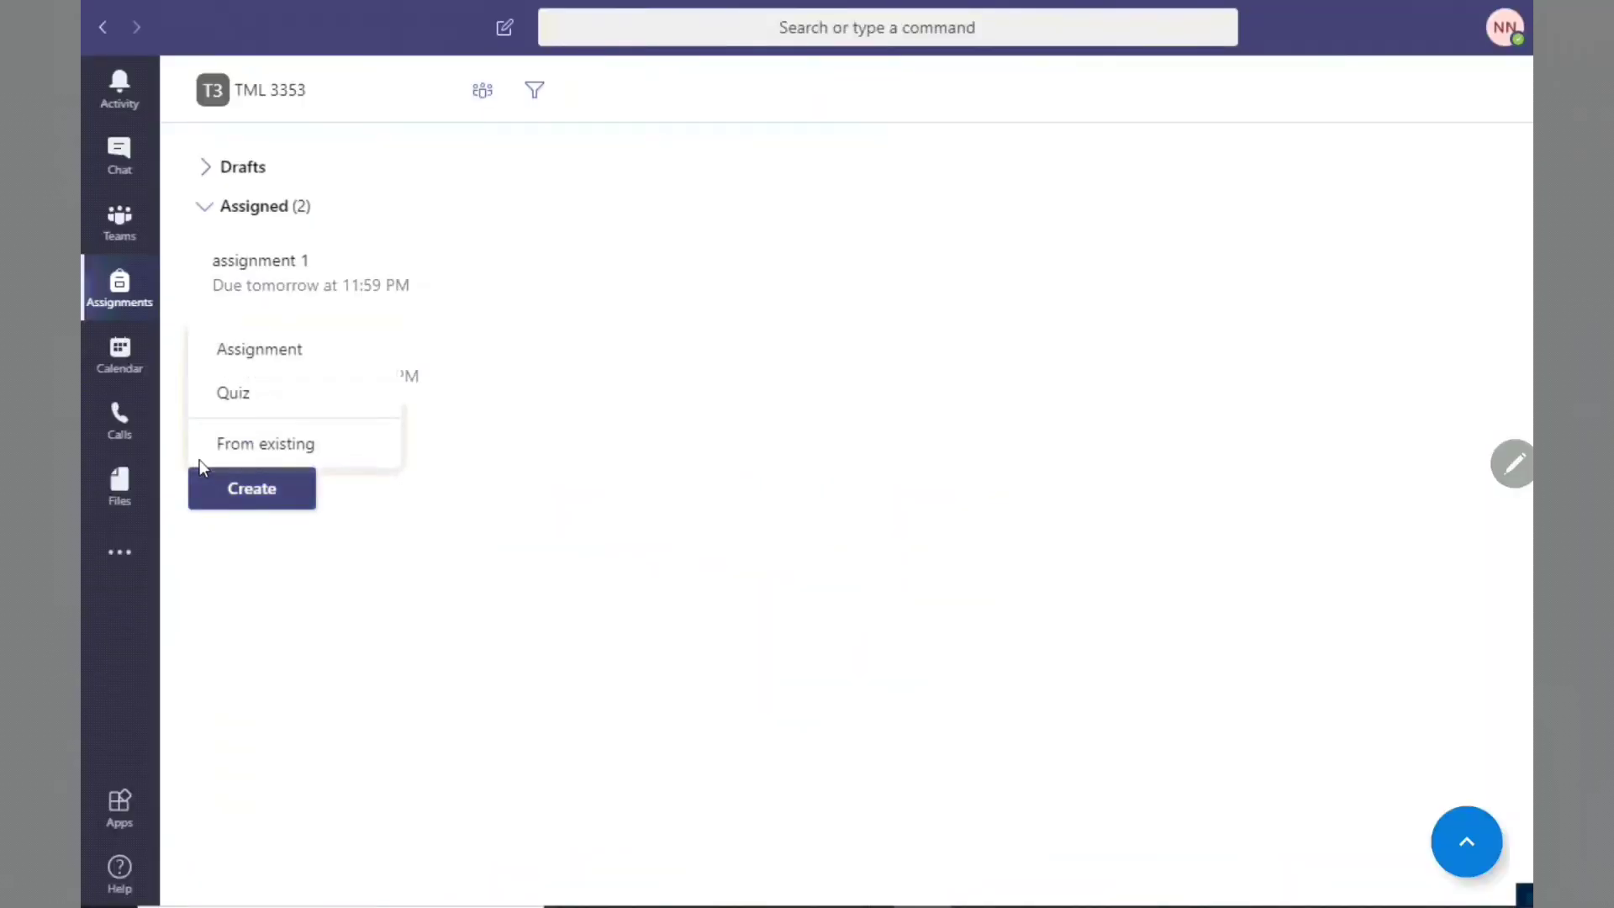
key("Return")
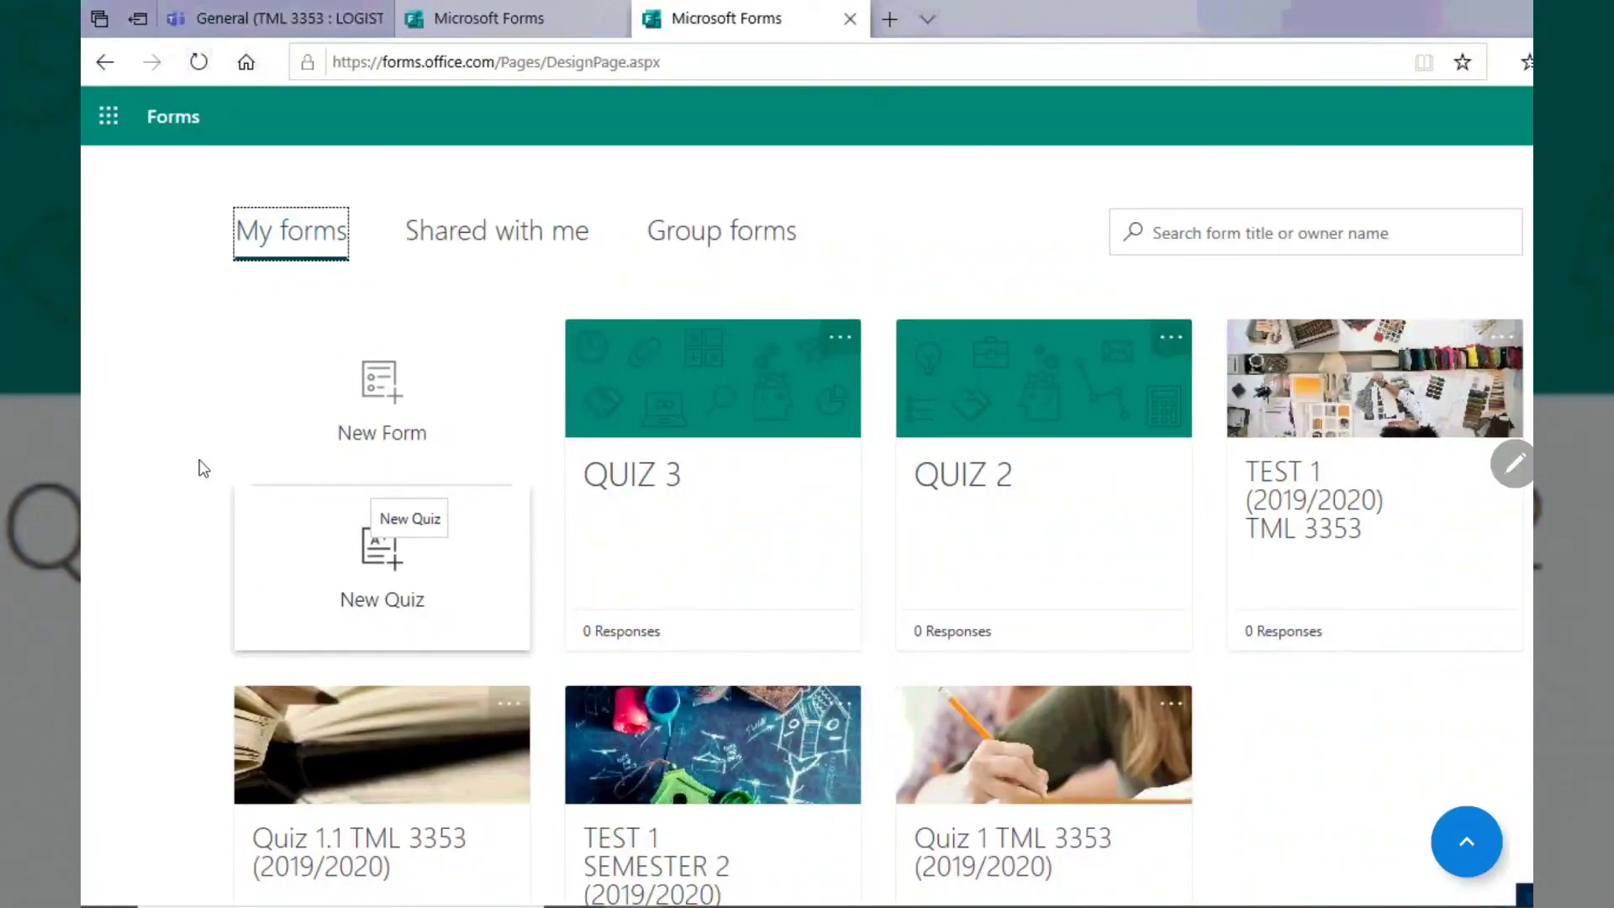
key("Return")
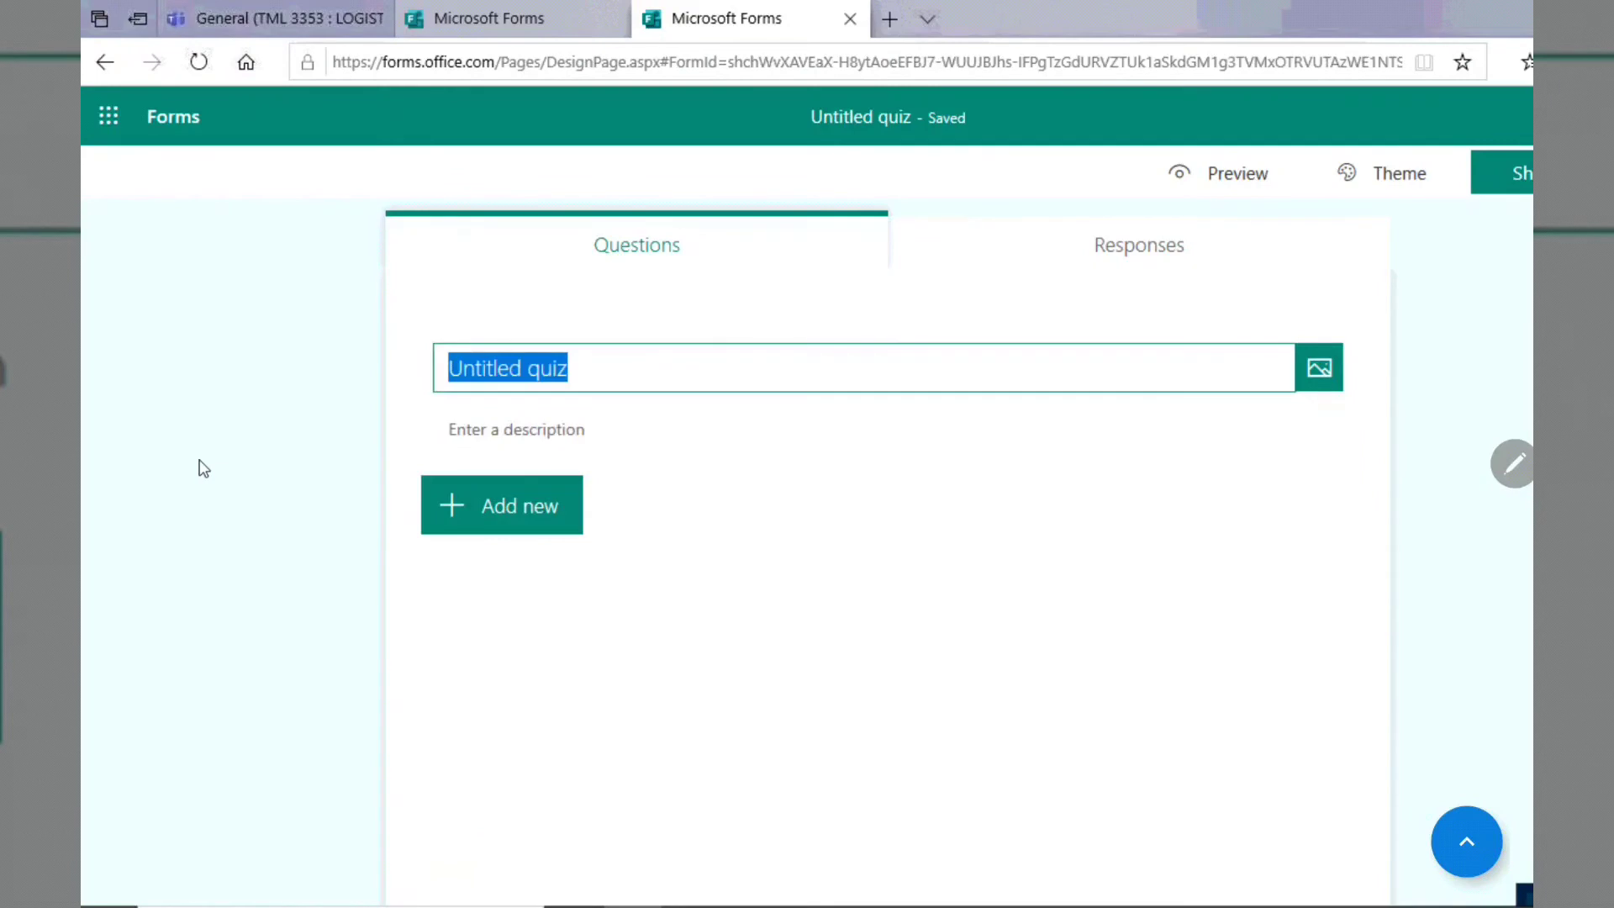
- Title the new quiz "quiz 1 (TESTING)"
type("quiz 1")
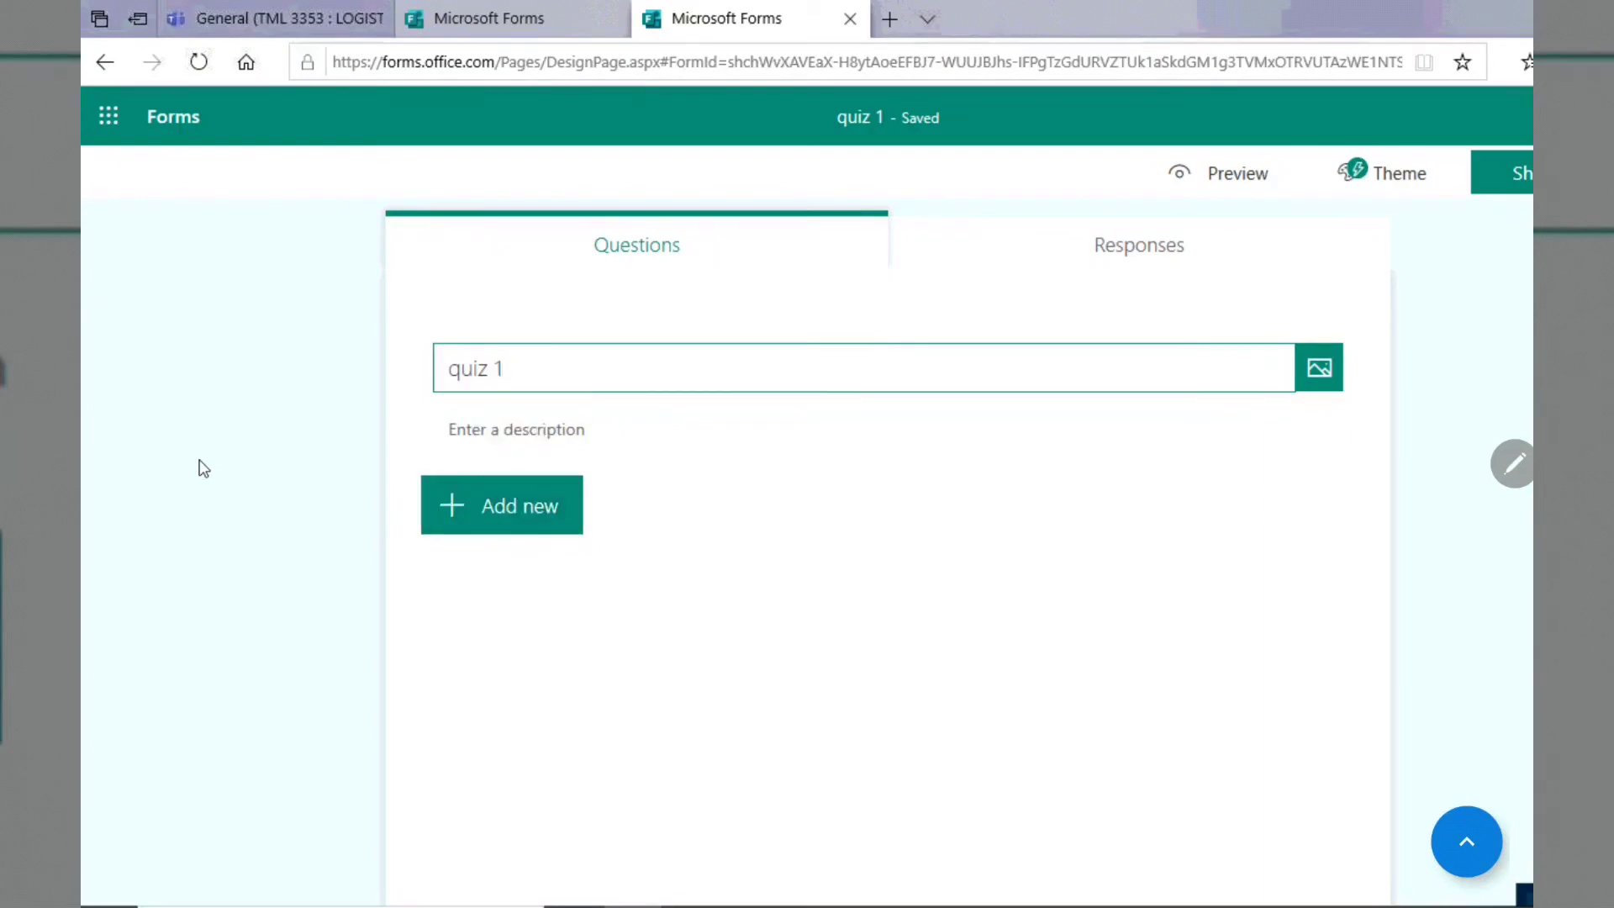
type(" (tm")
key("BackSpace")
key("BackSpace")
type("T")
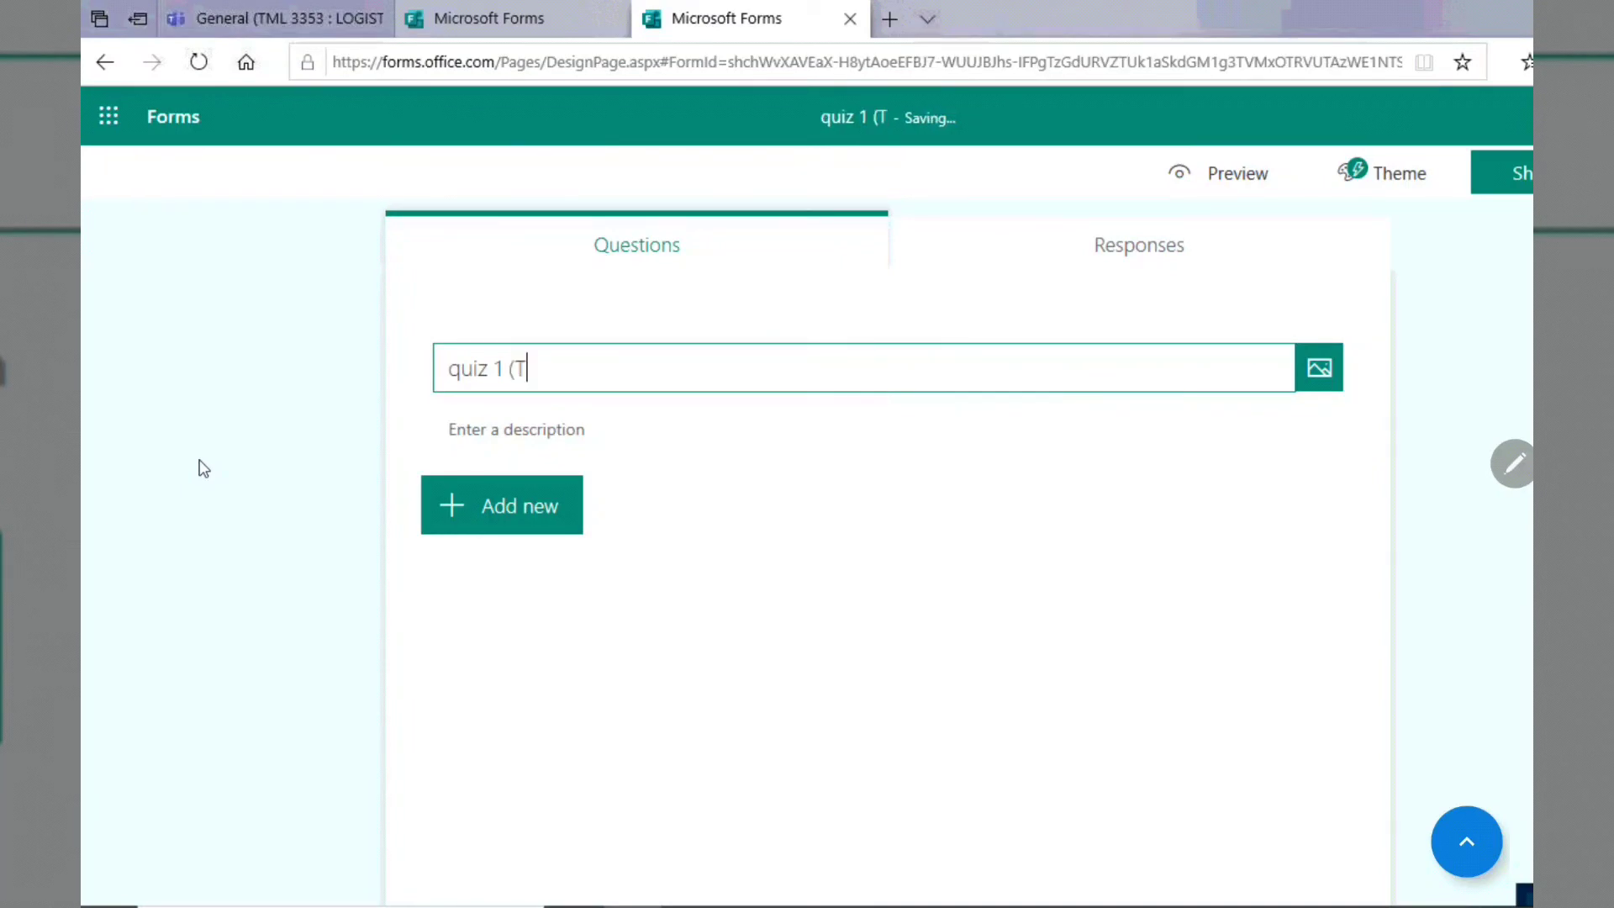
type("ESTING")
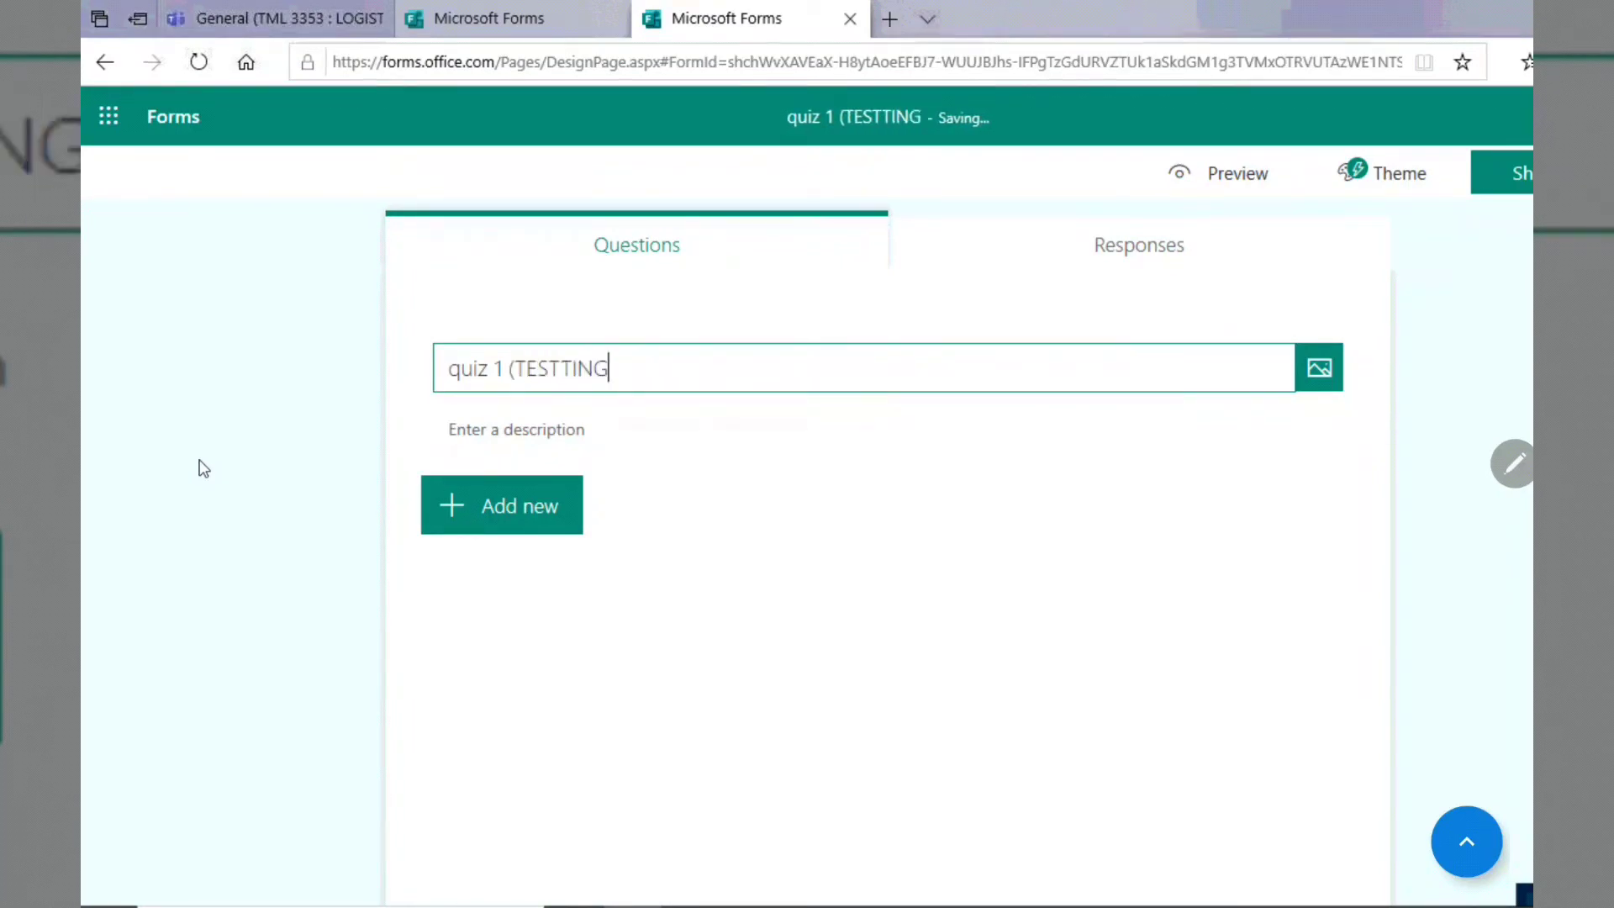
key("BackSpace")
key("BackSpace")
key("BackSpace")
type("ING)")
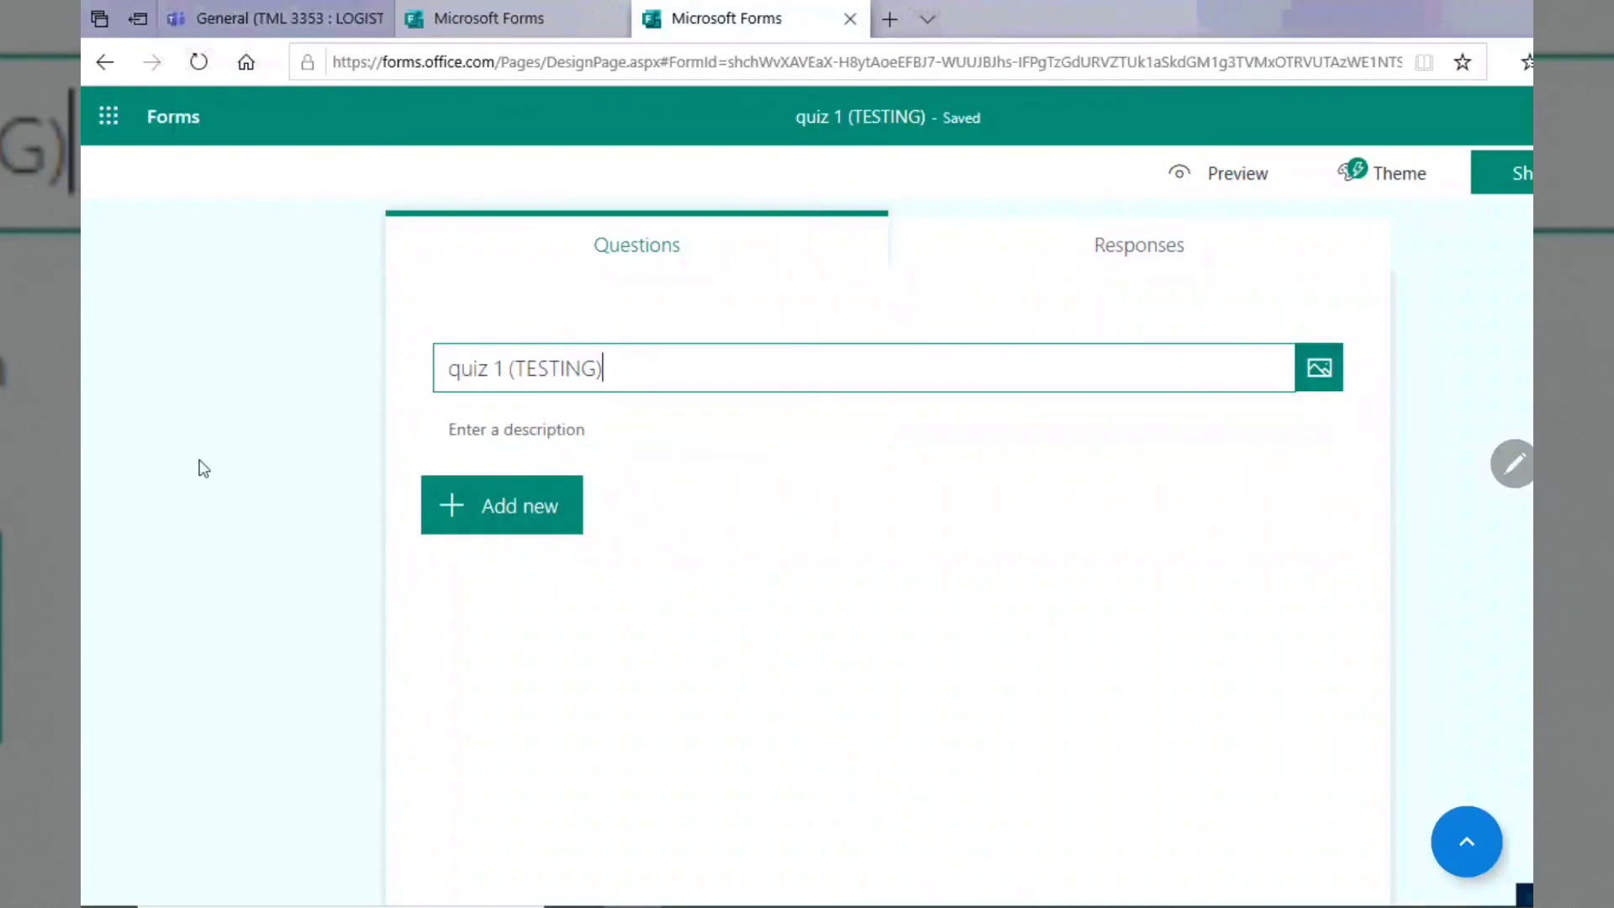
left_click(817, 602)
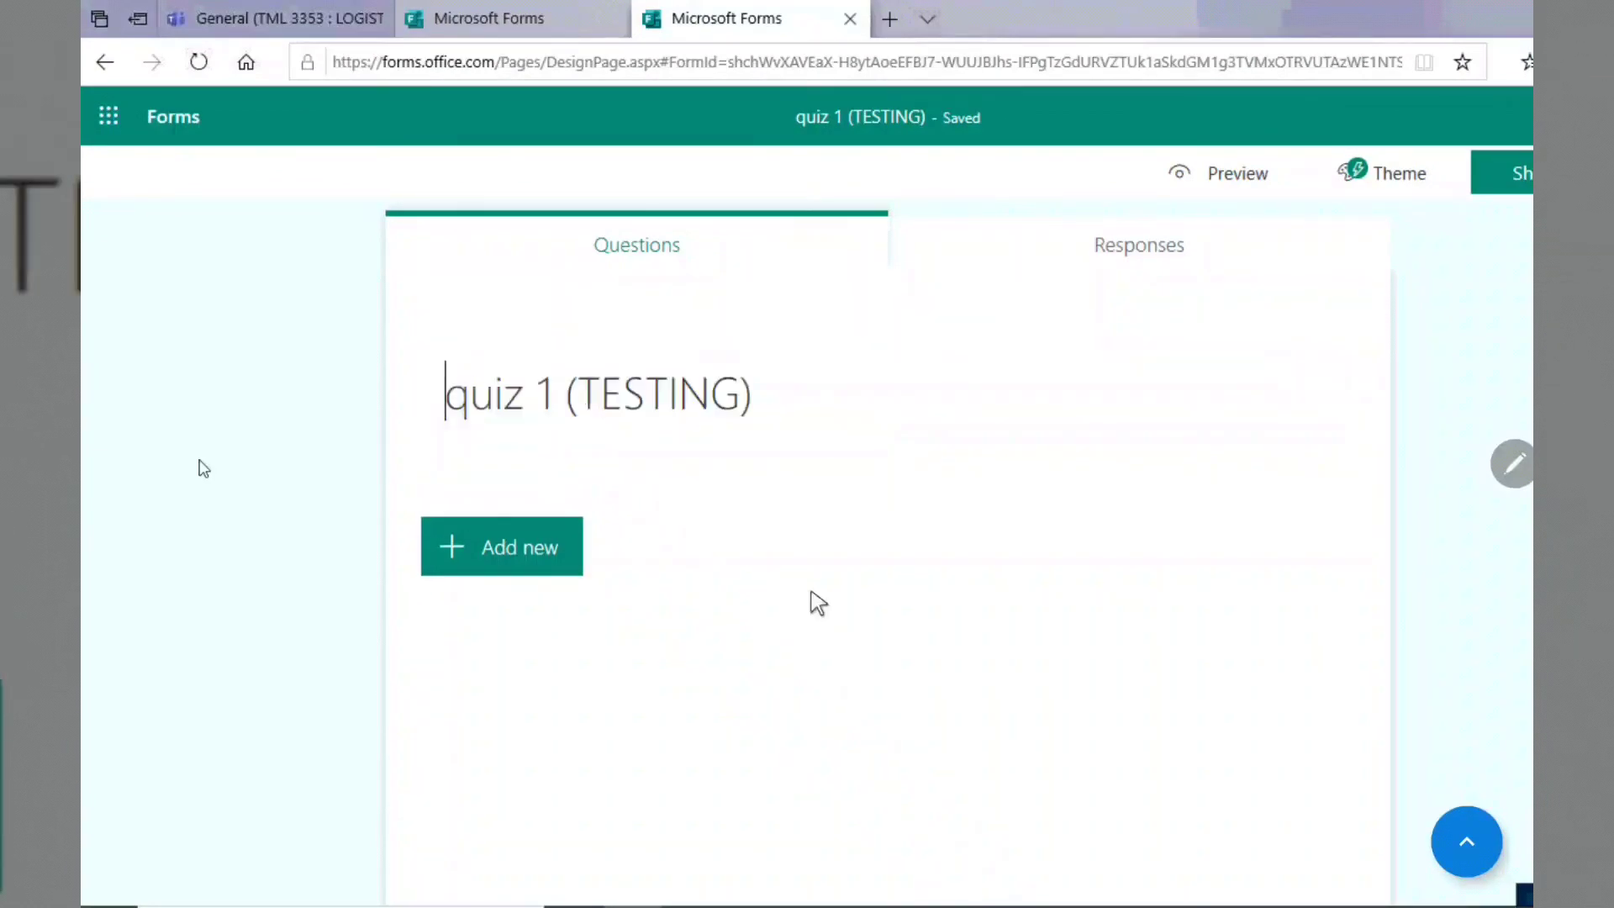
- Add a choice question to the quiz, followed by a text question, keeping their default wording
left_click(496, 545)
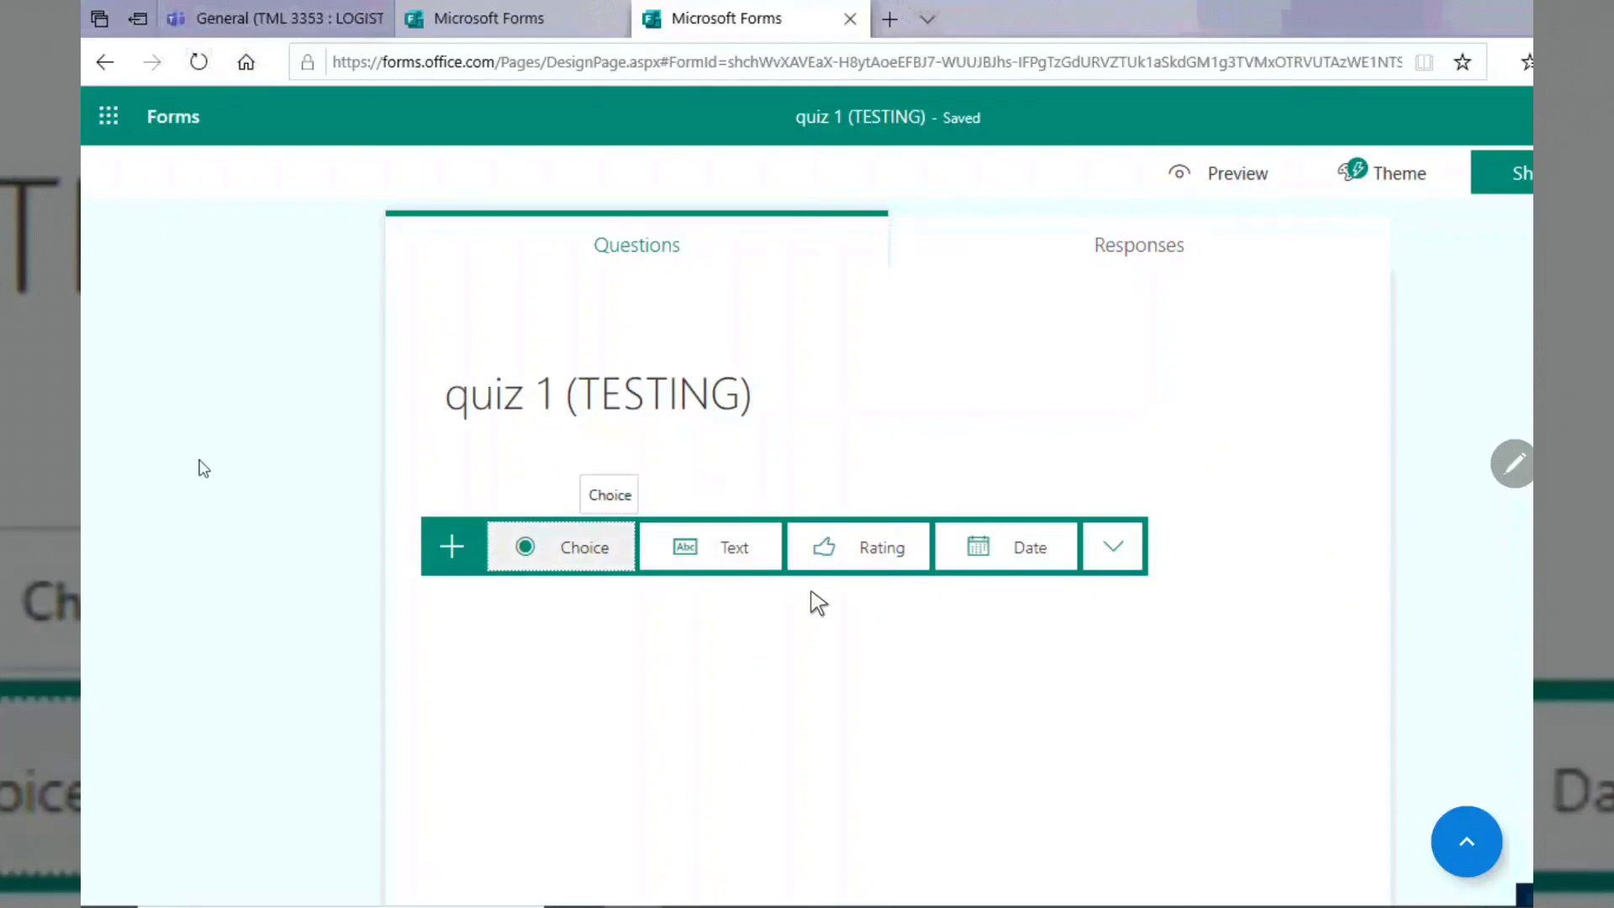
left_click(584, 547)
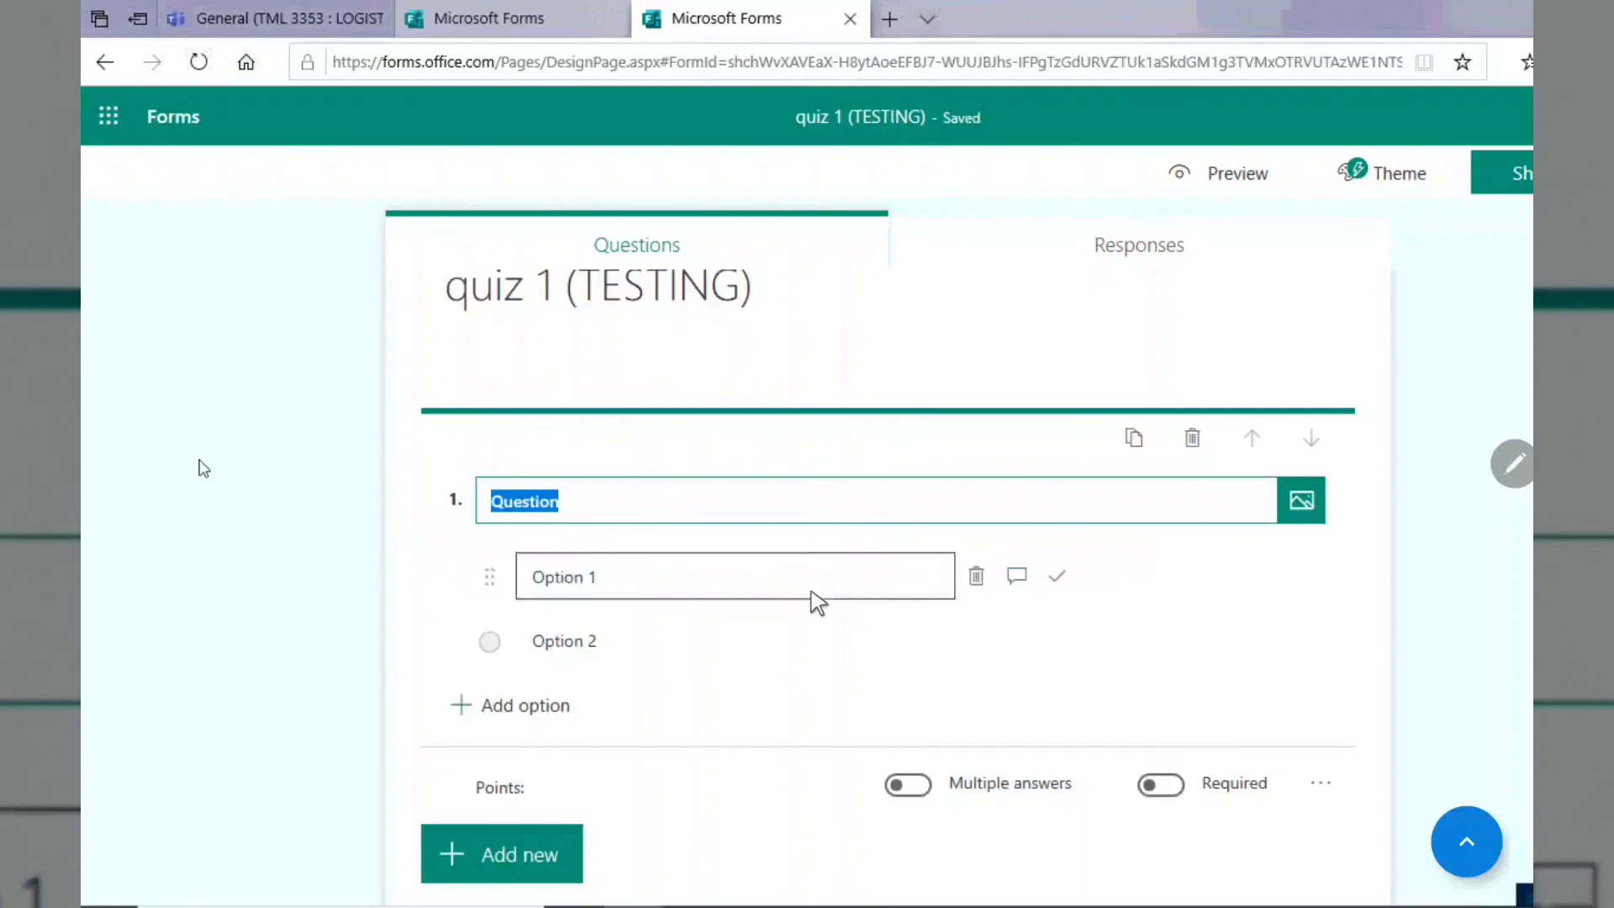
scroll(606, 555, "down", 1)
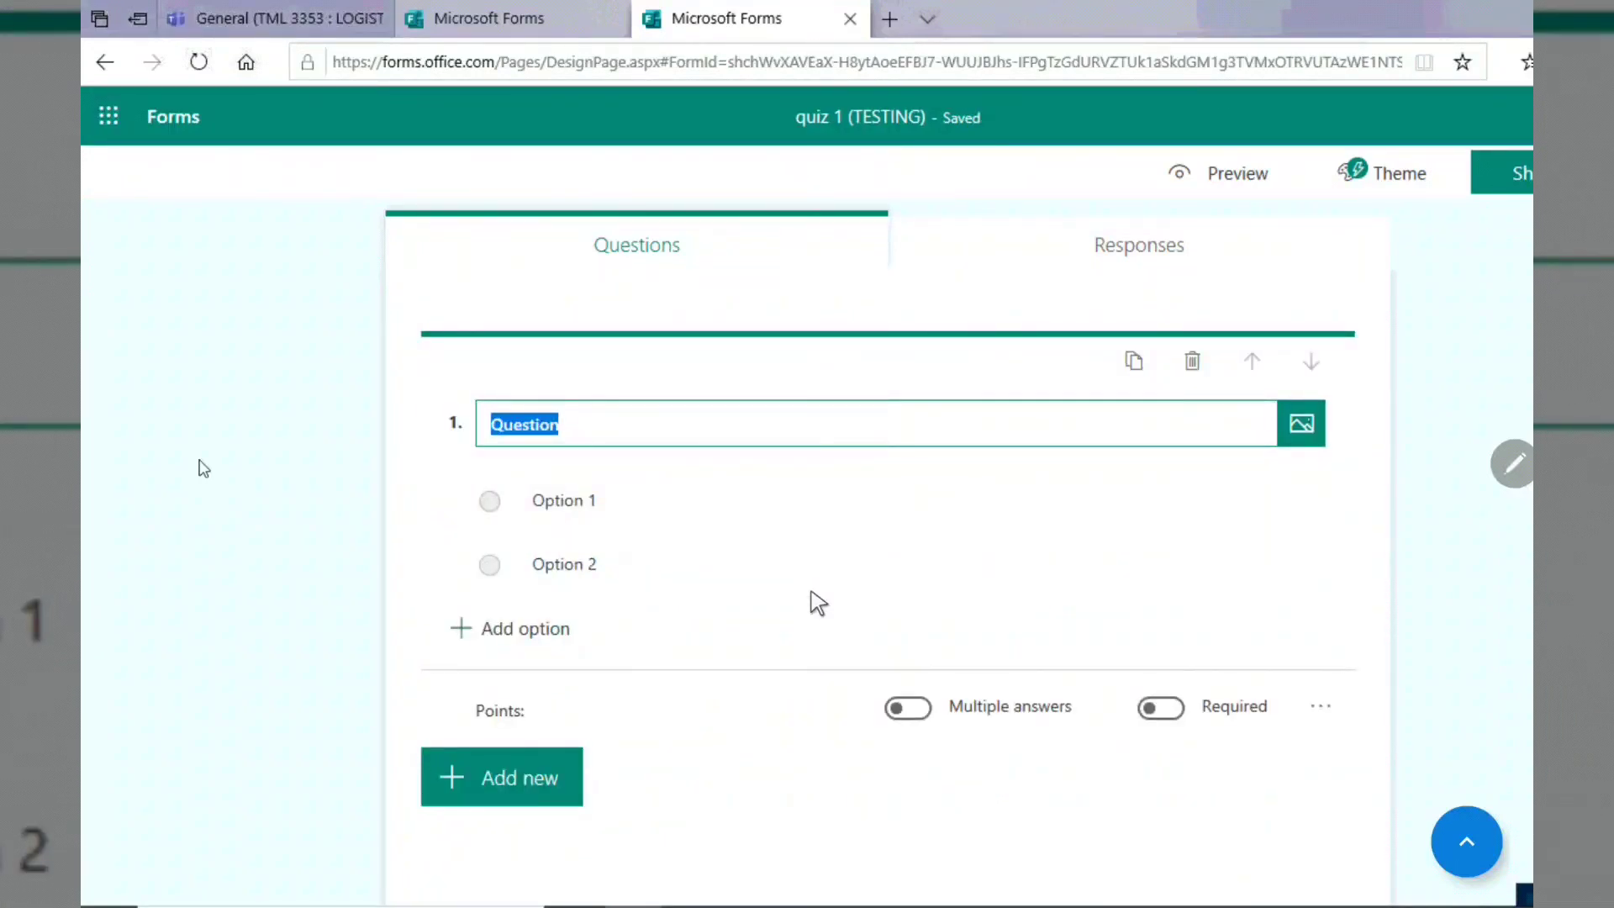
left_click(502, 777)
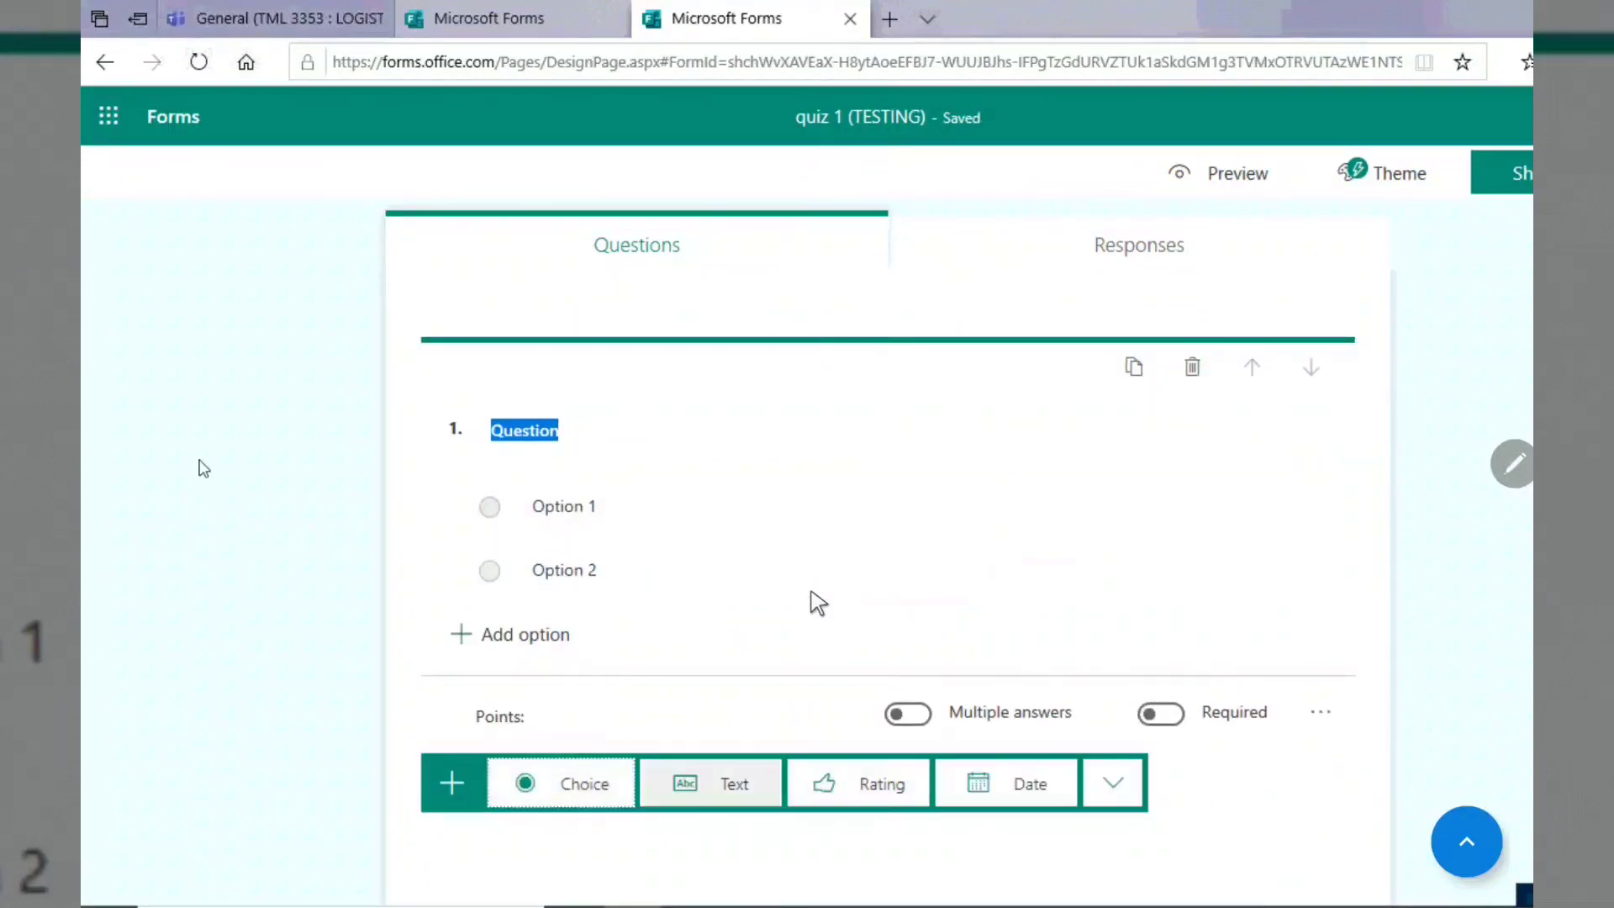
left_click(714, 778)
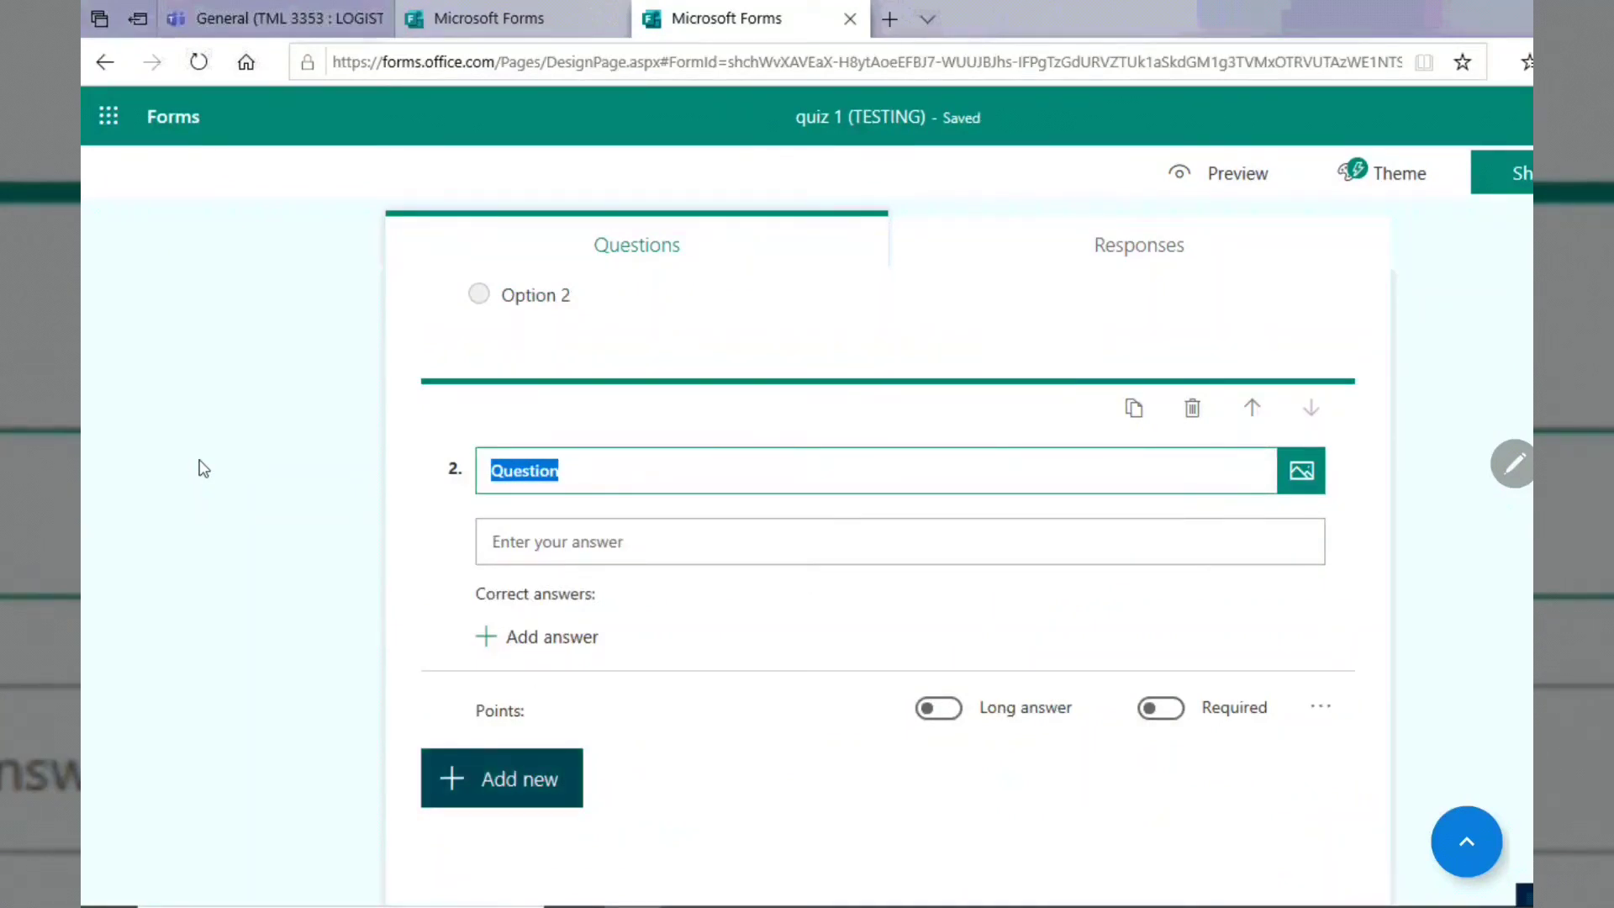
- Try out the points entry and the multiple answers option on question 1, leaving the option off
scroll(202, 468, "up", 3)
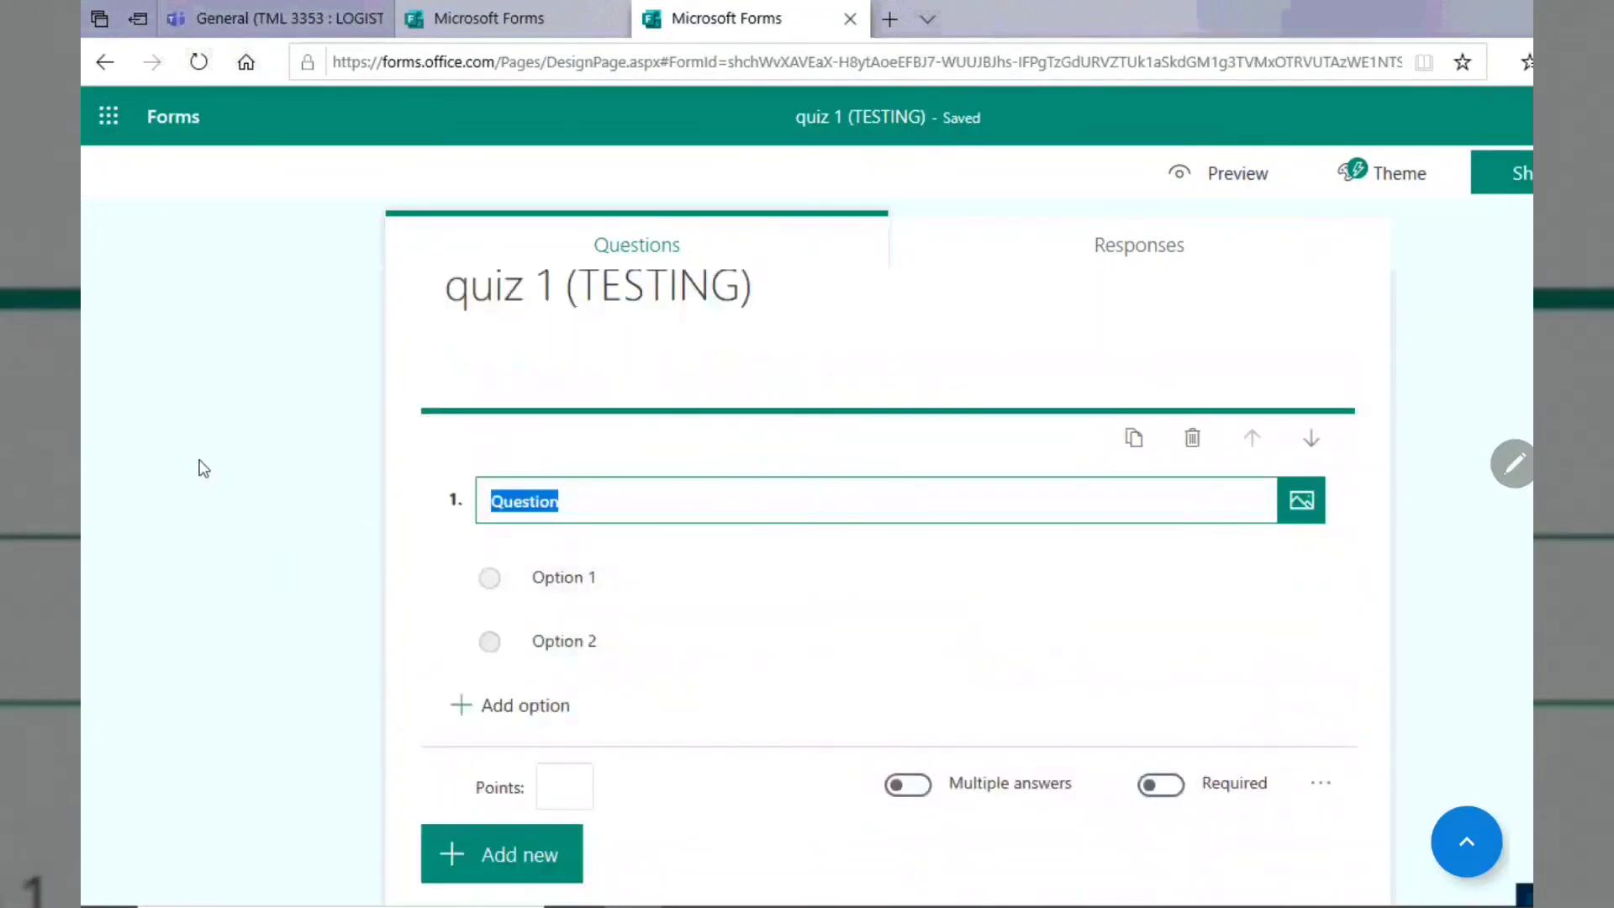
left_click(565, 786)
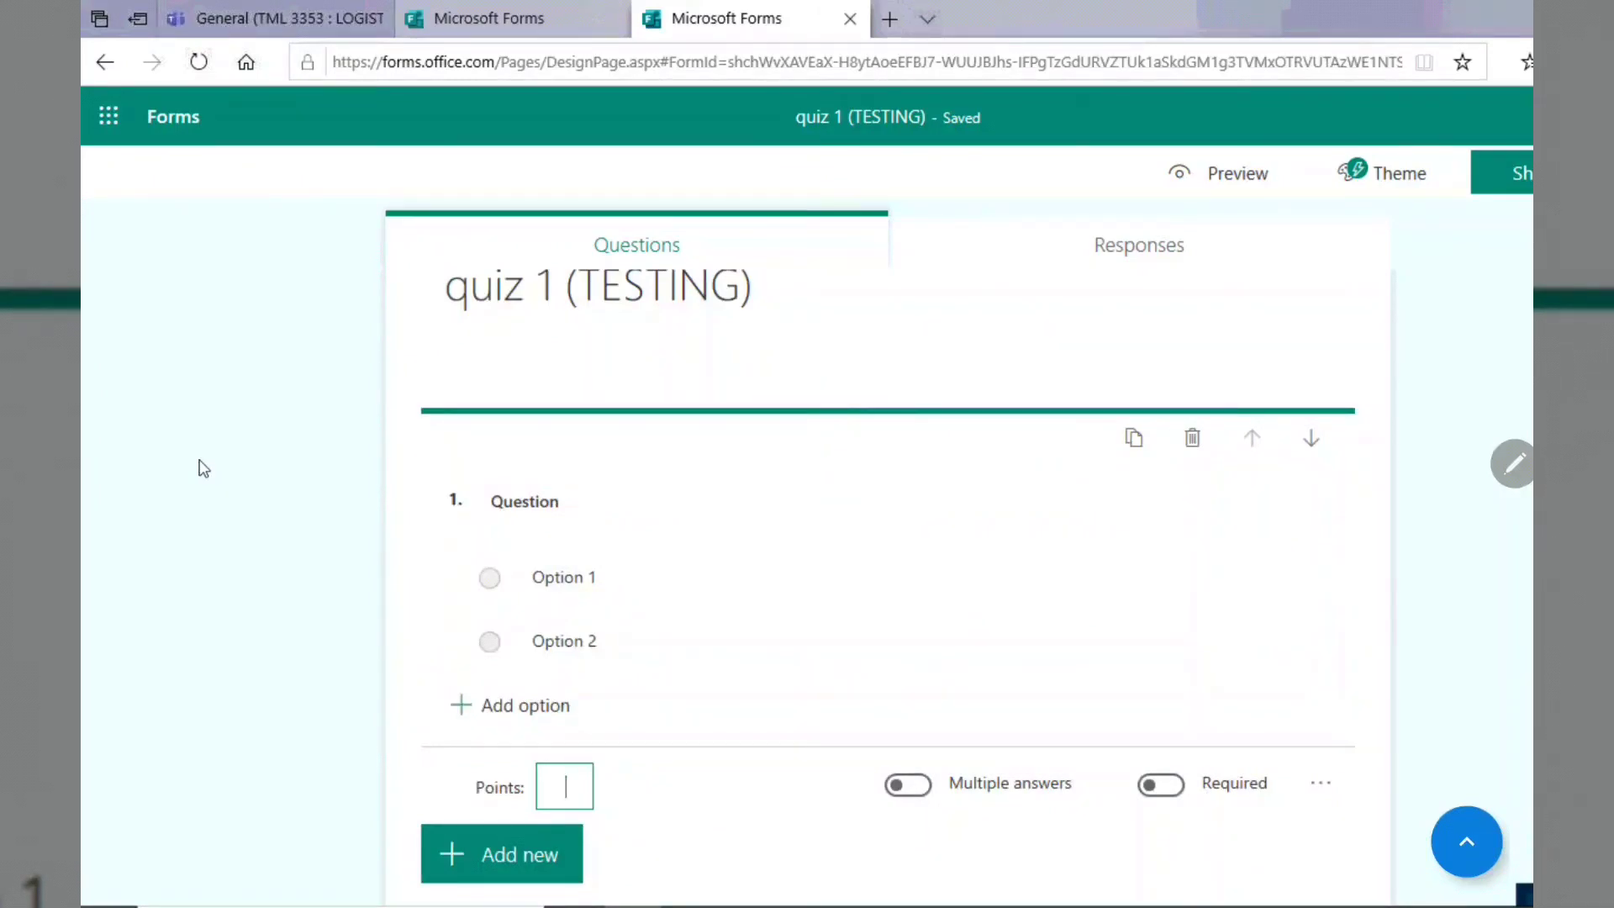
left_click(912, 785)
left_click(908, 784)
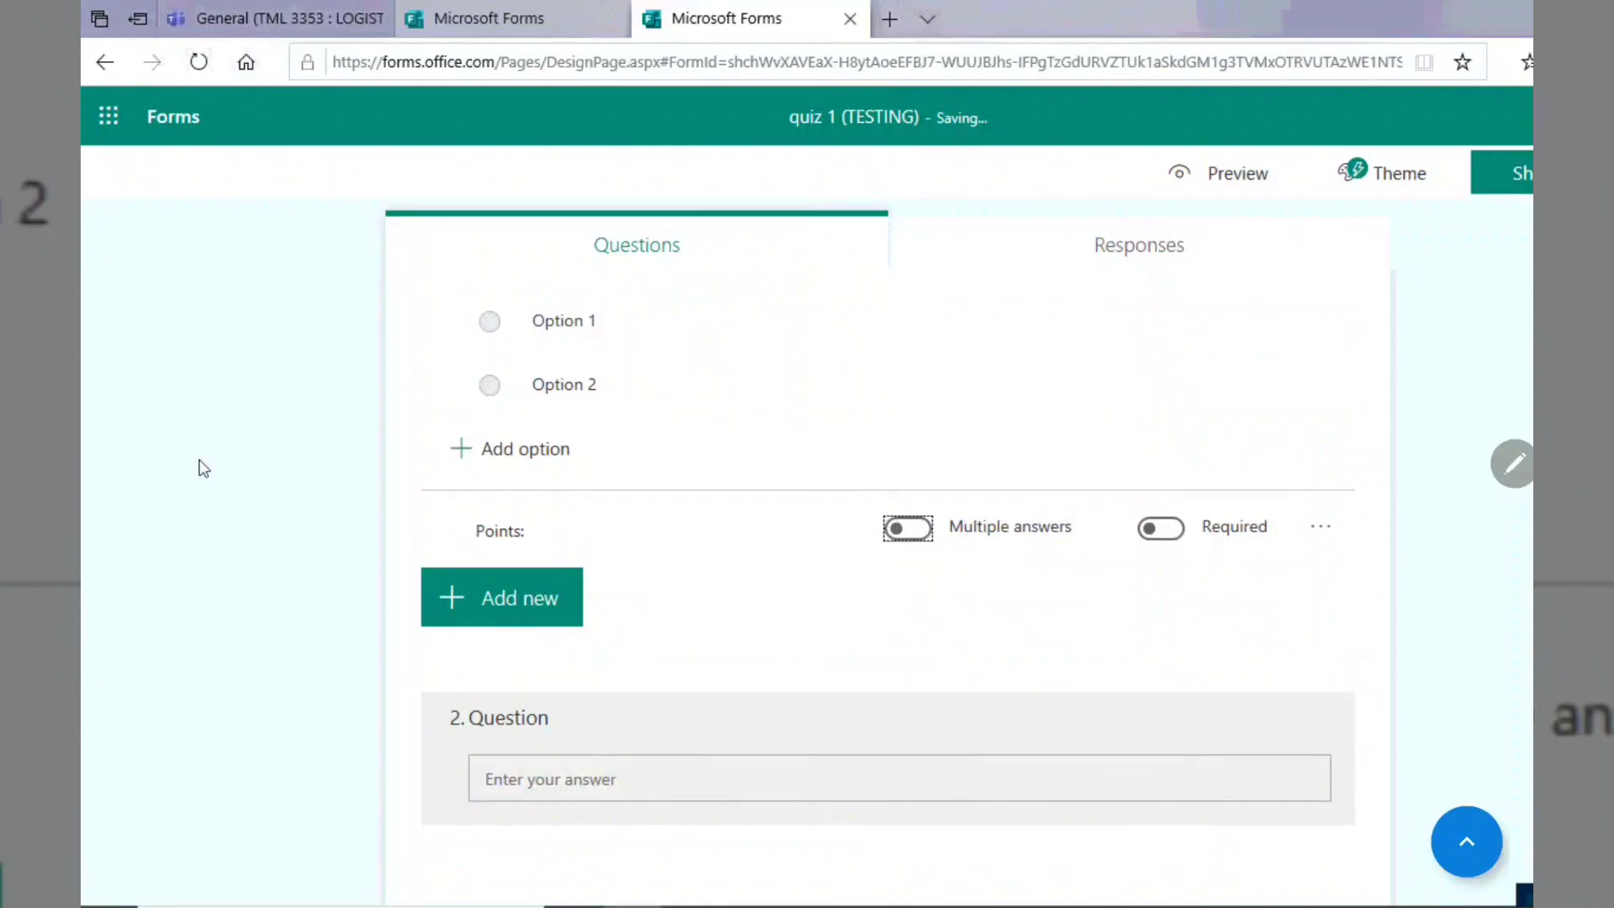
- Insert a file upload question directly after the choice question in the quiz
left_click(526, 597)
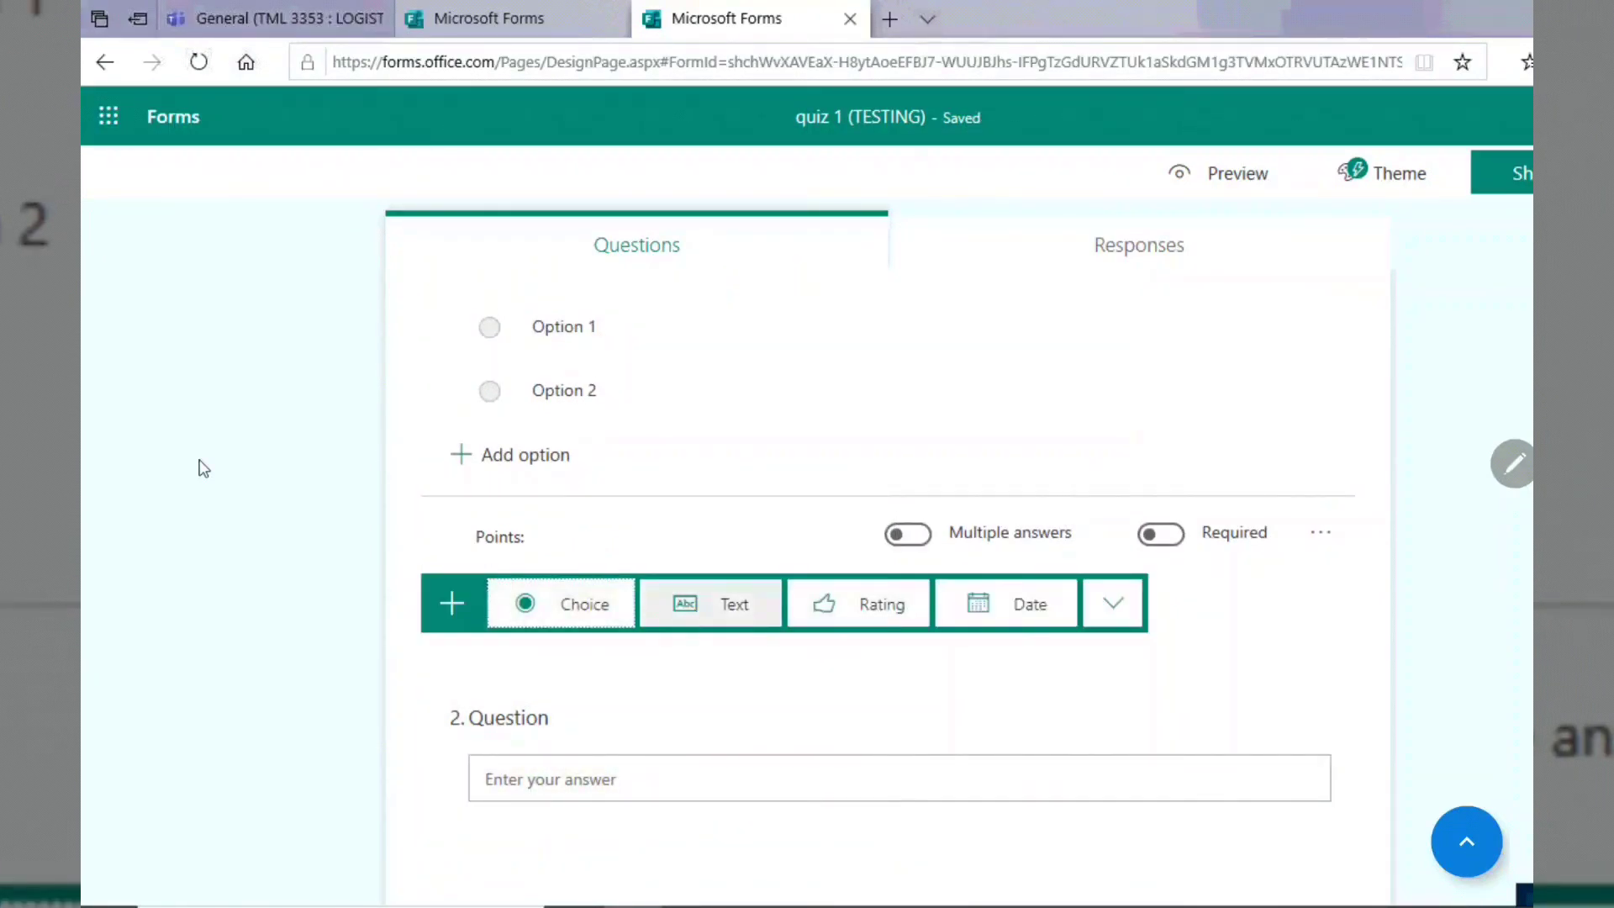
left_click(1113, 603)
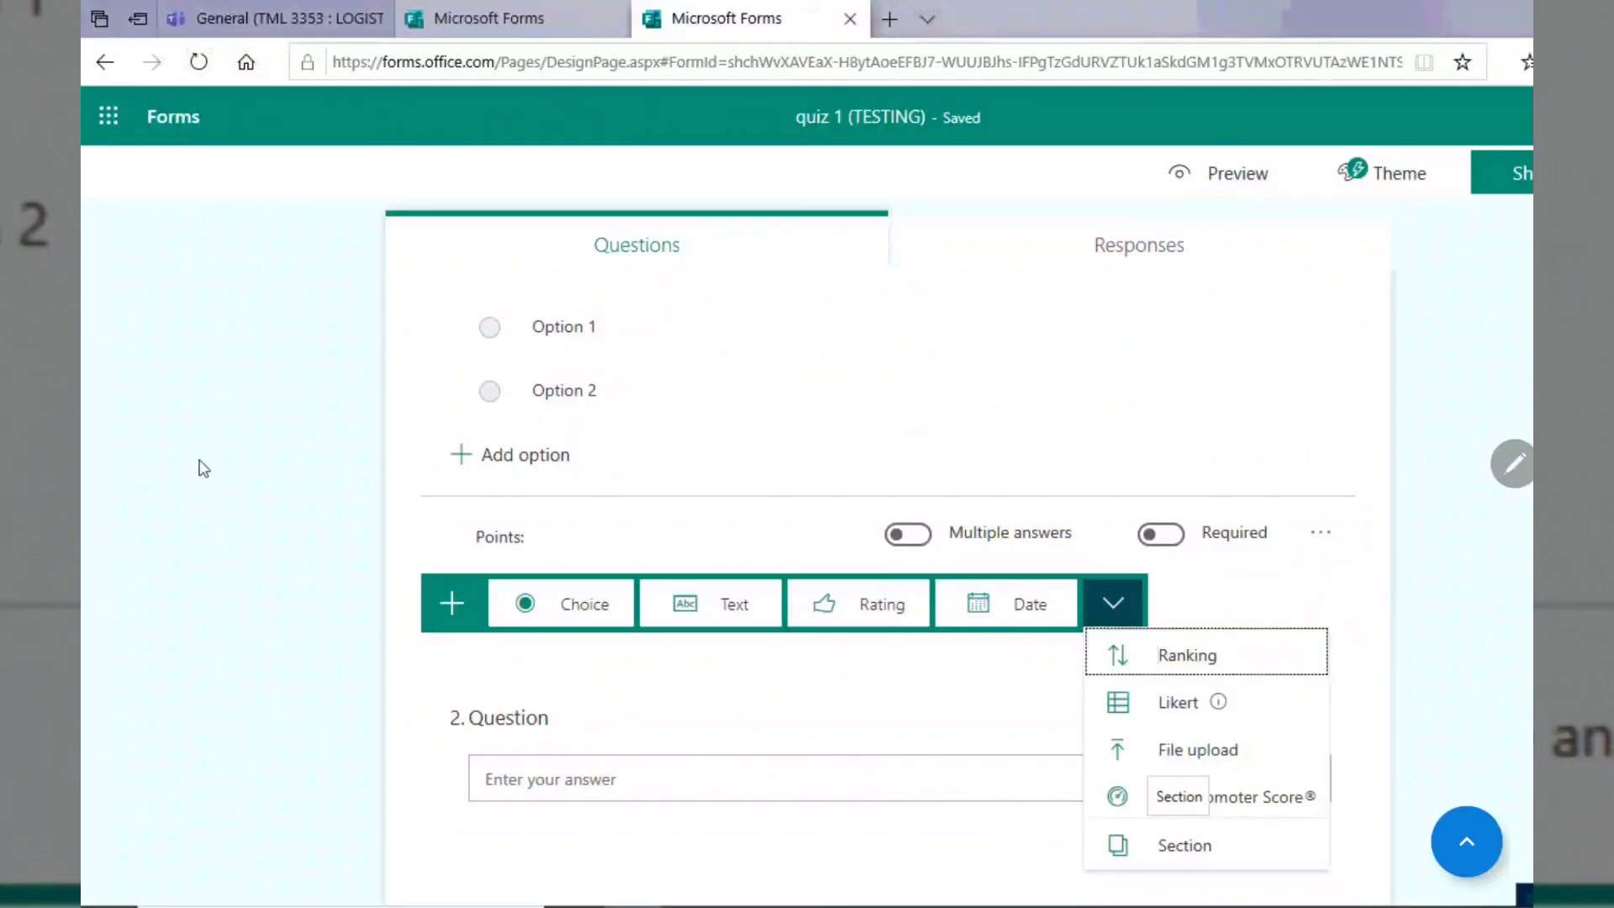
left_click(1197, 749)
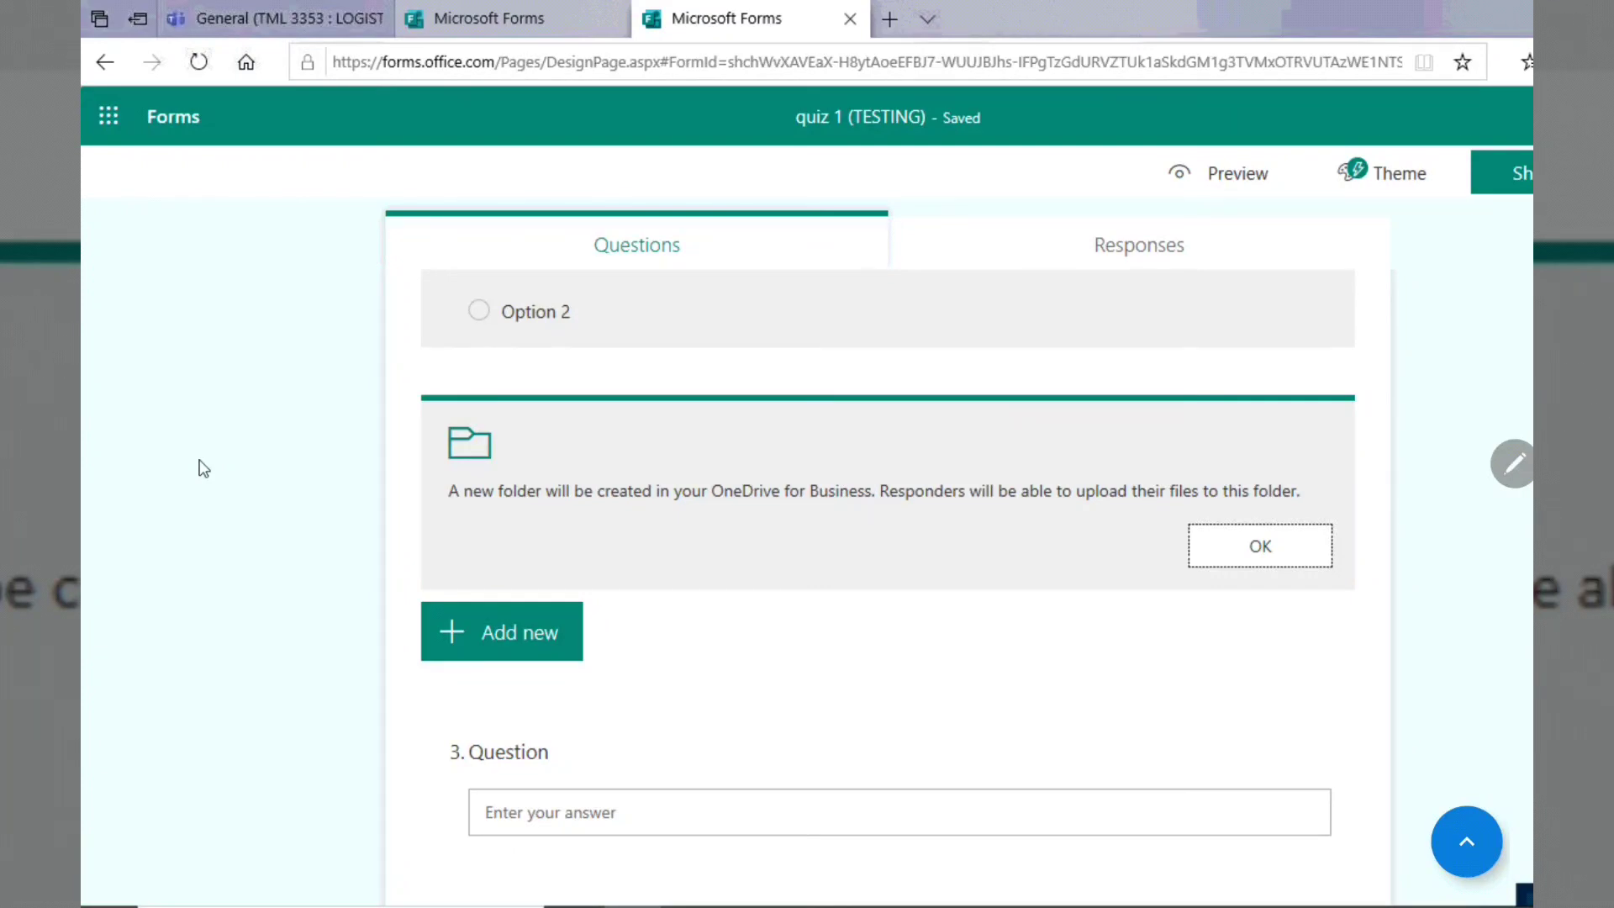
scroll(203, 468, "up", 4)
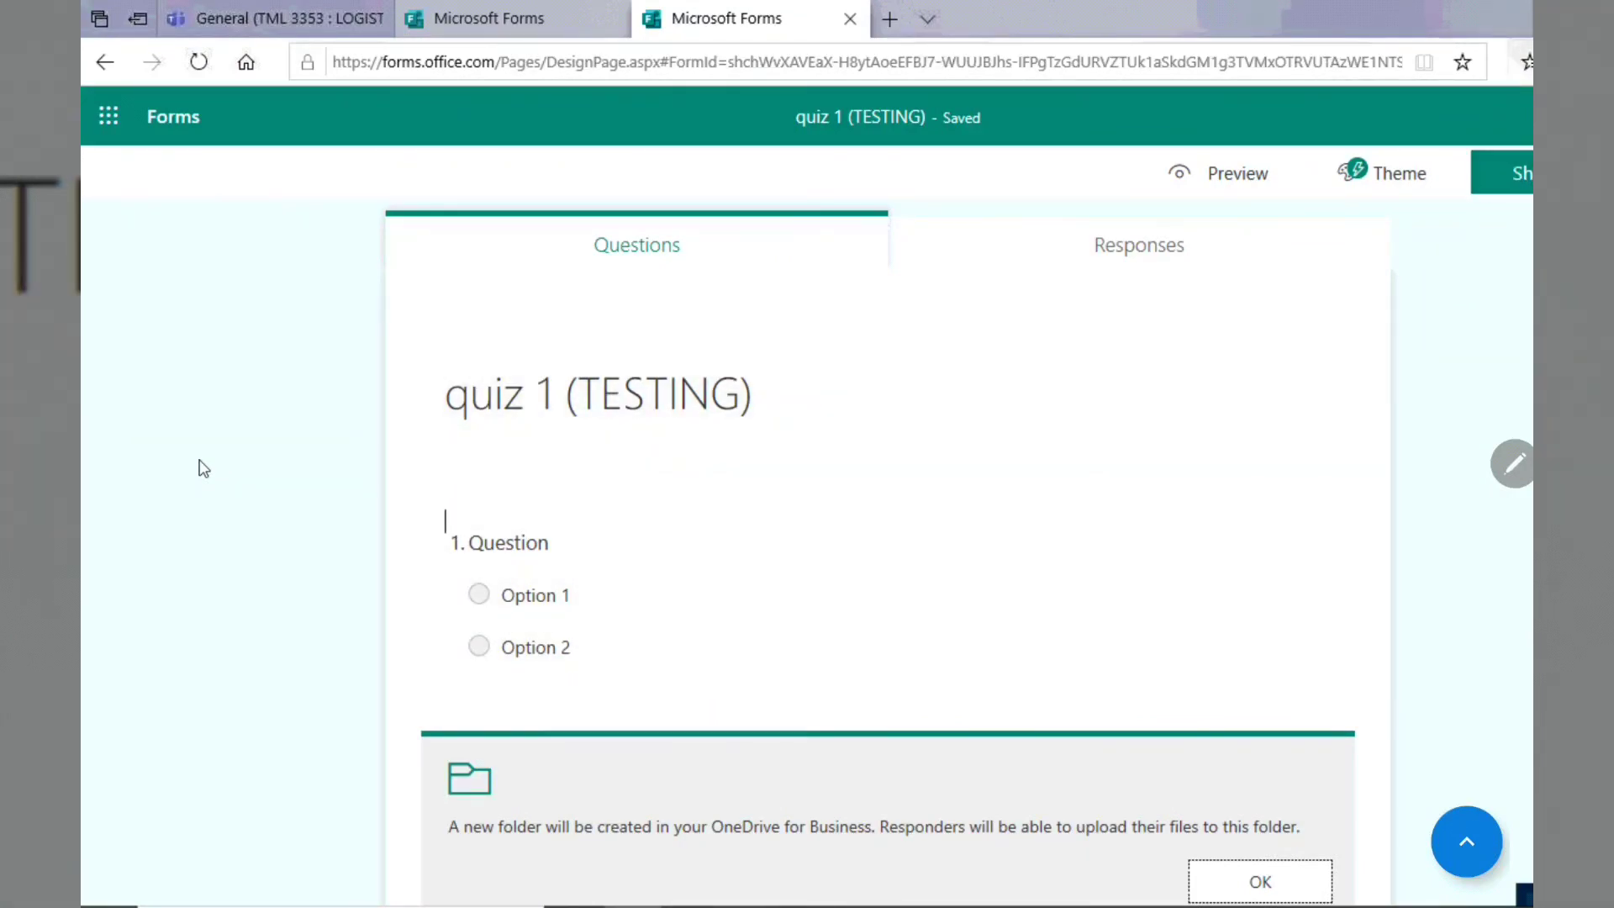
- Switch back to Microsoft Teams and start a new quiz for the TML 3353 class
key("alt+Tab")
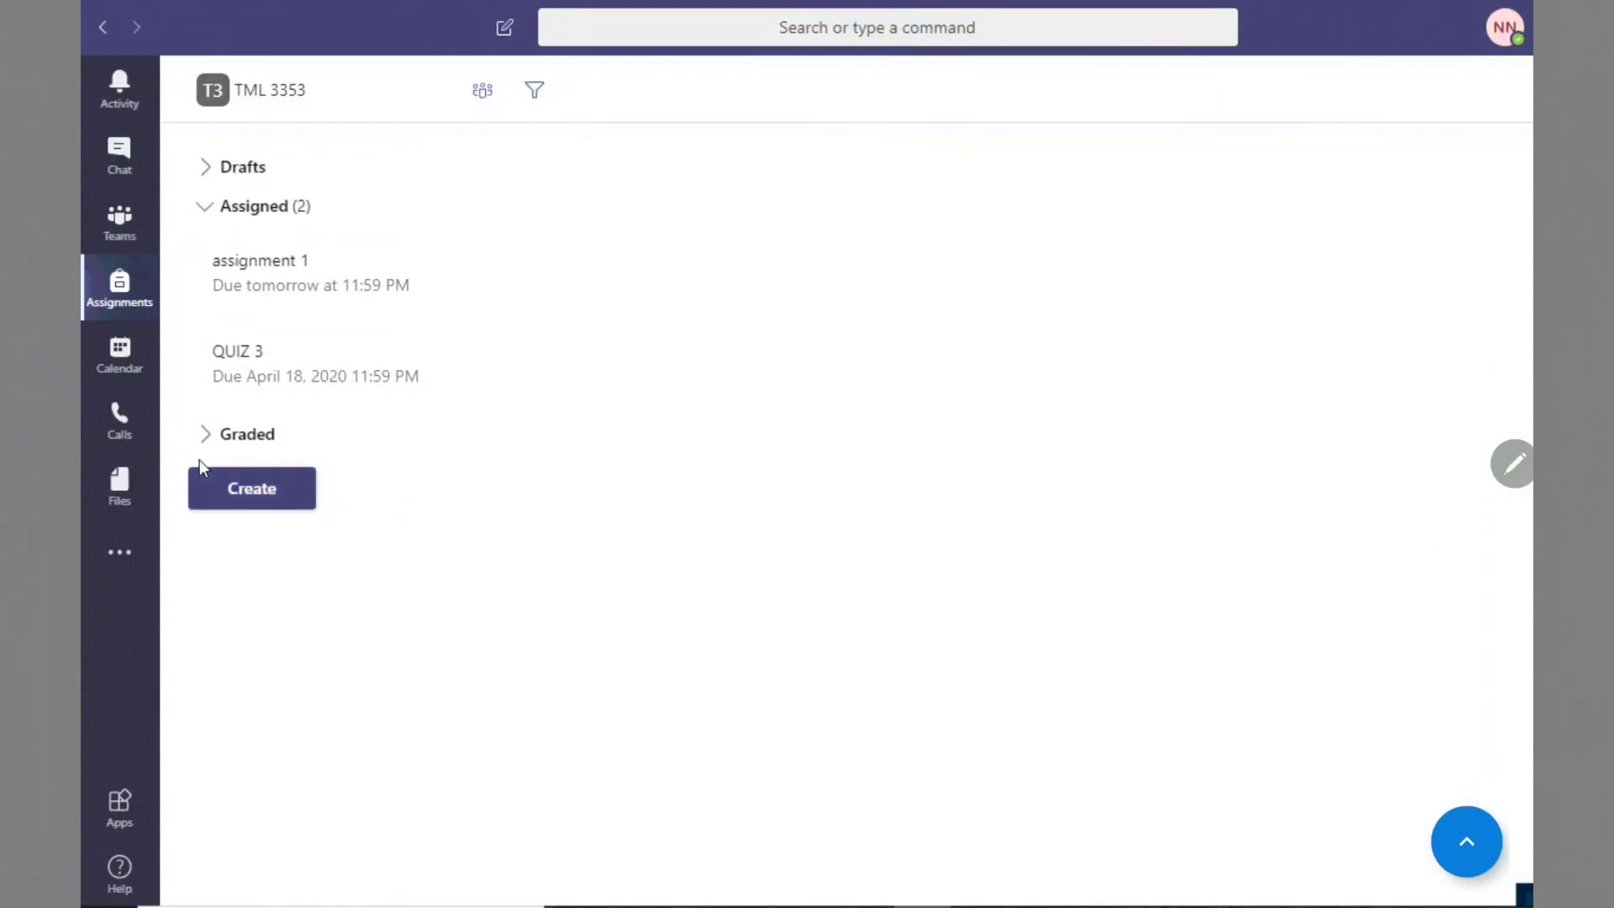
left_click(251, 488)
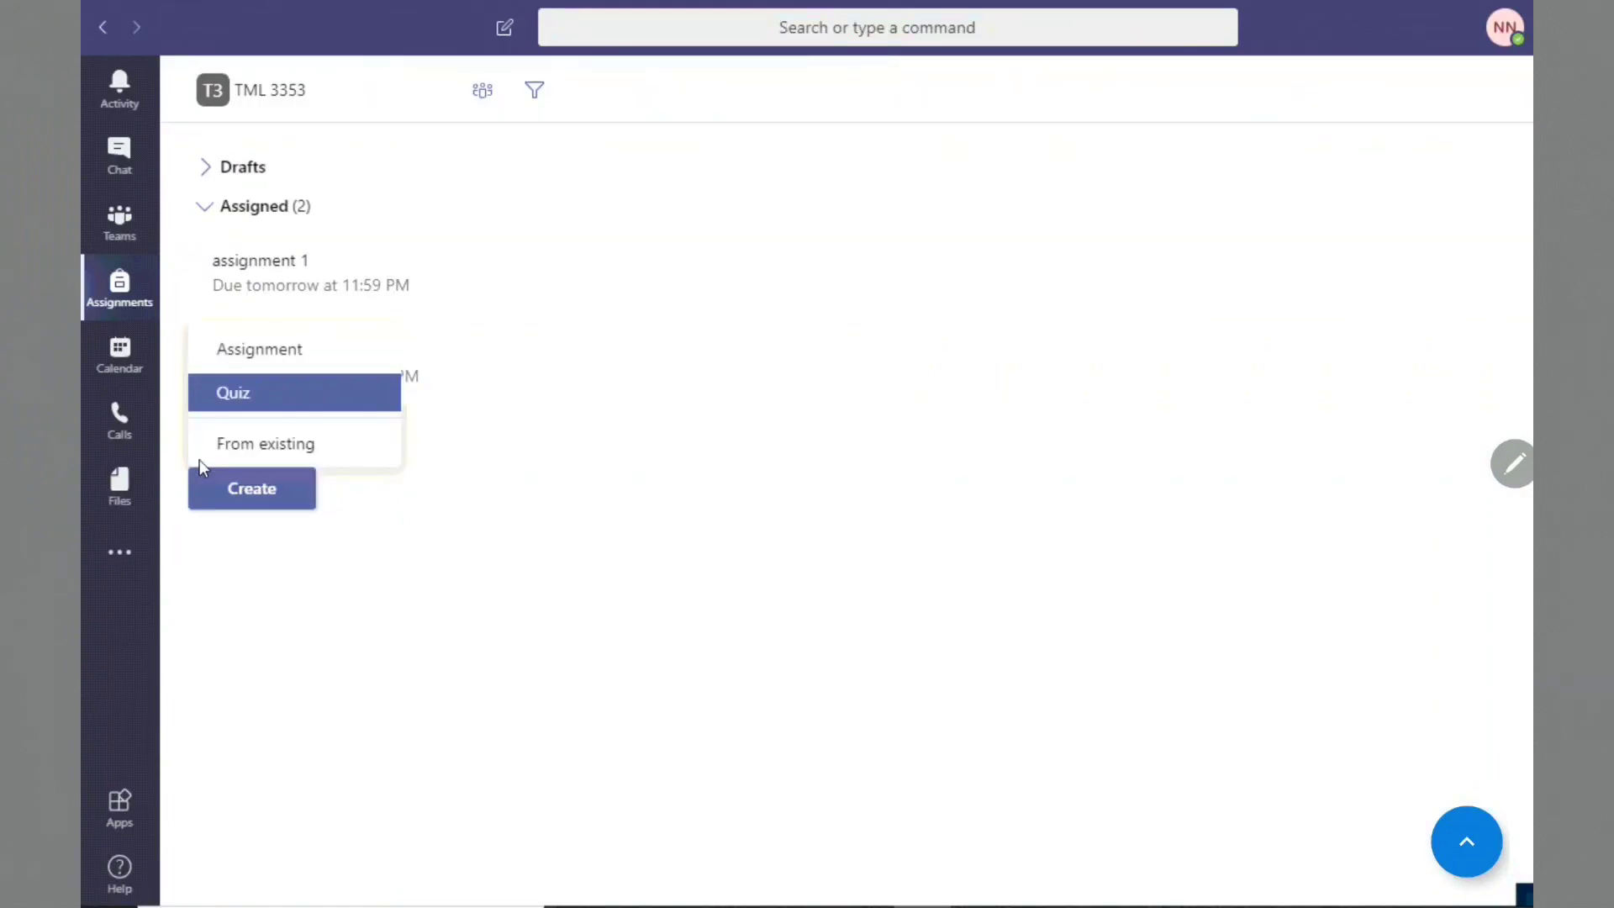
left_click(234, 393)
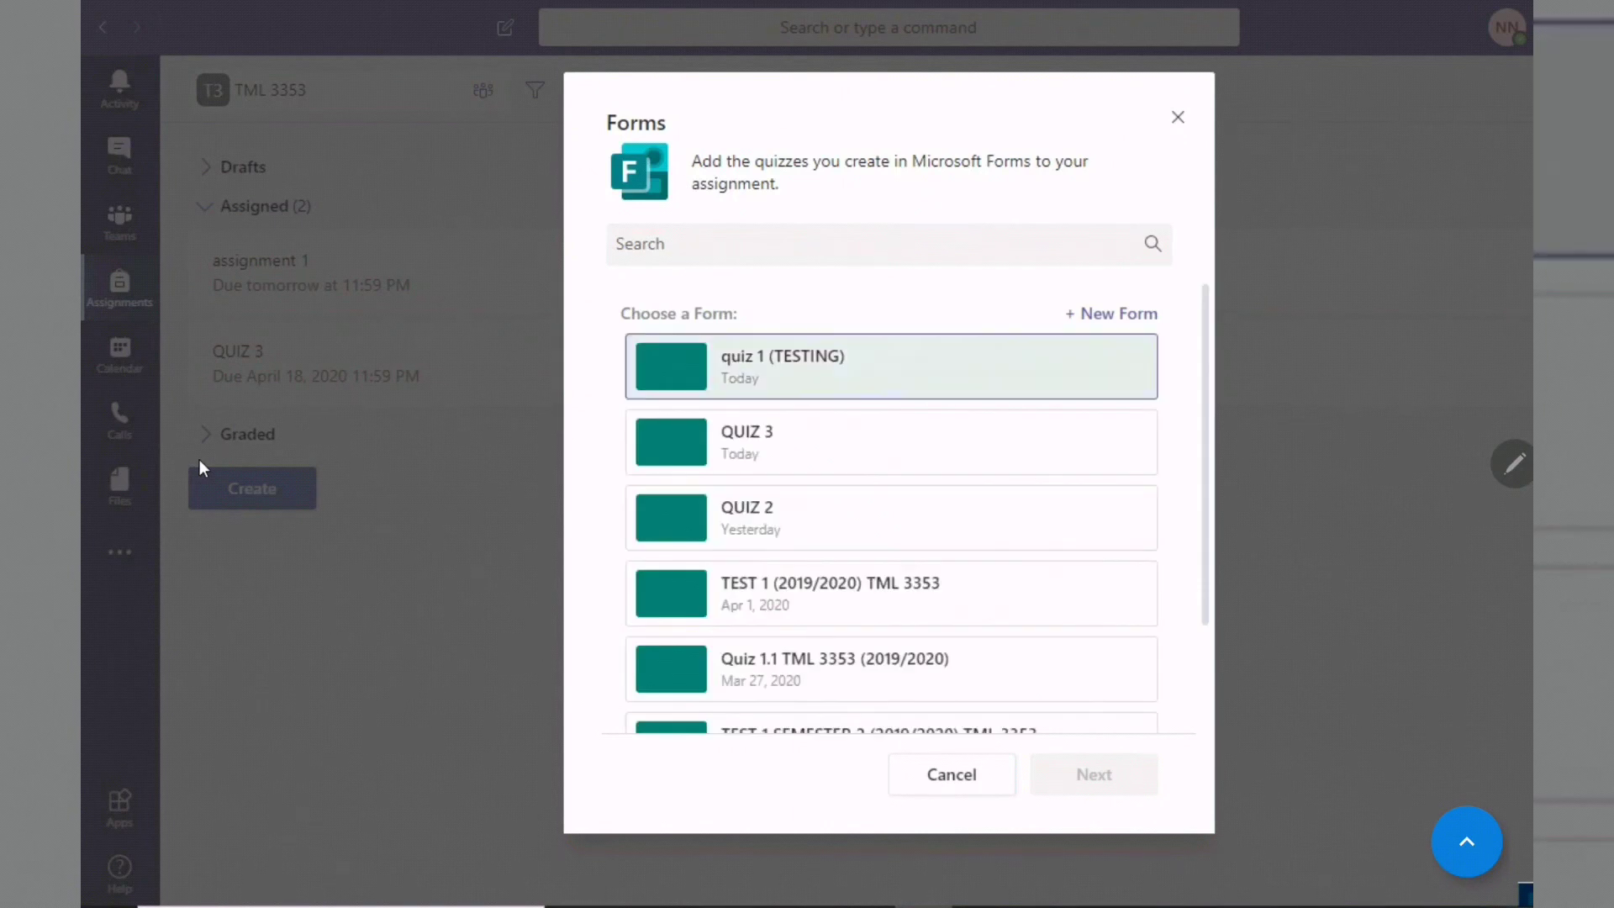